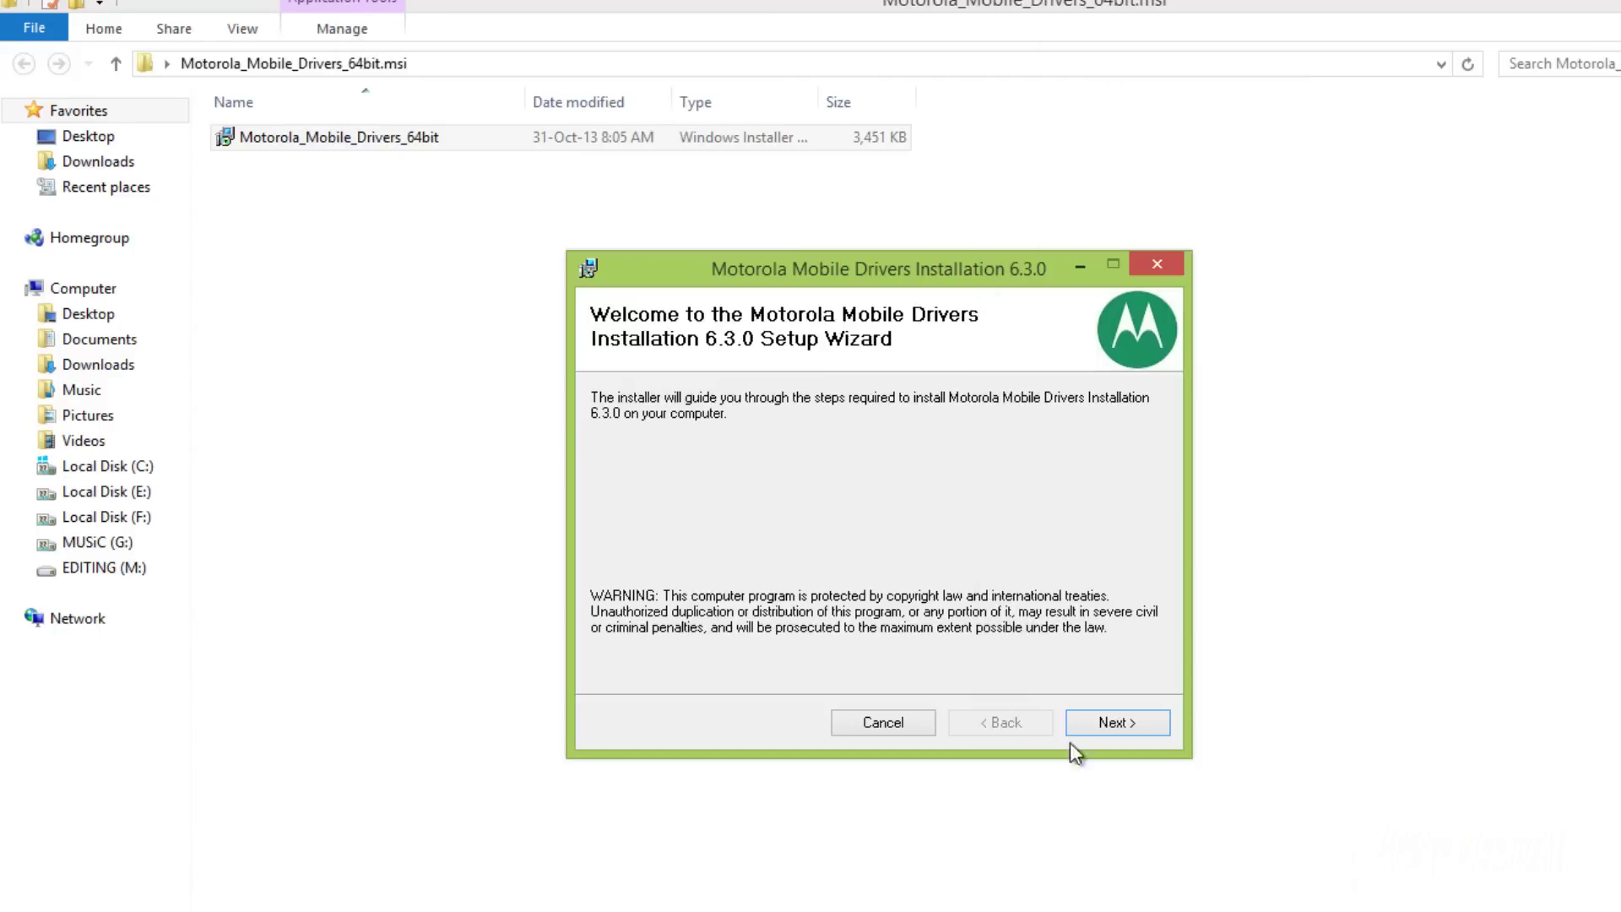
Step: Install the Motorola mobile drivers through the driver wizard
left_click(1114, 725)
left_click(1085, 720)
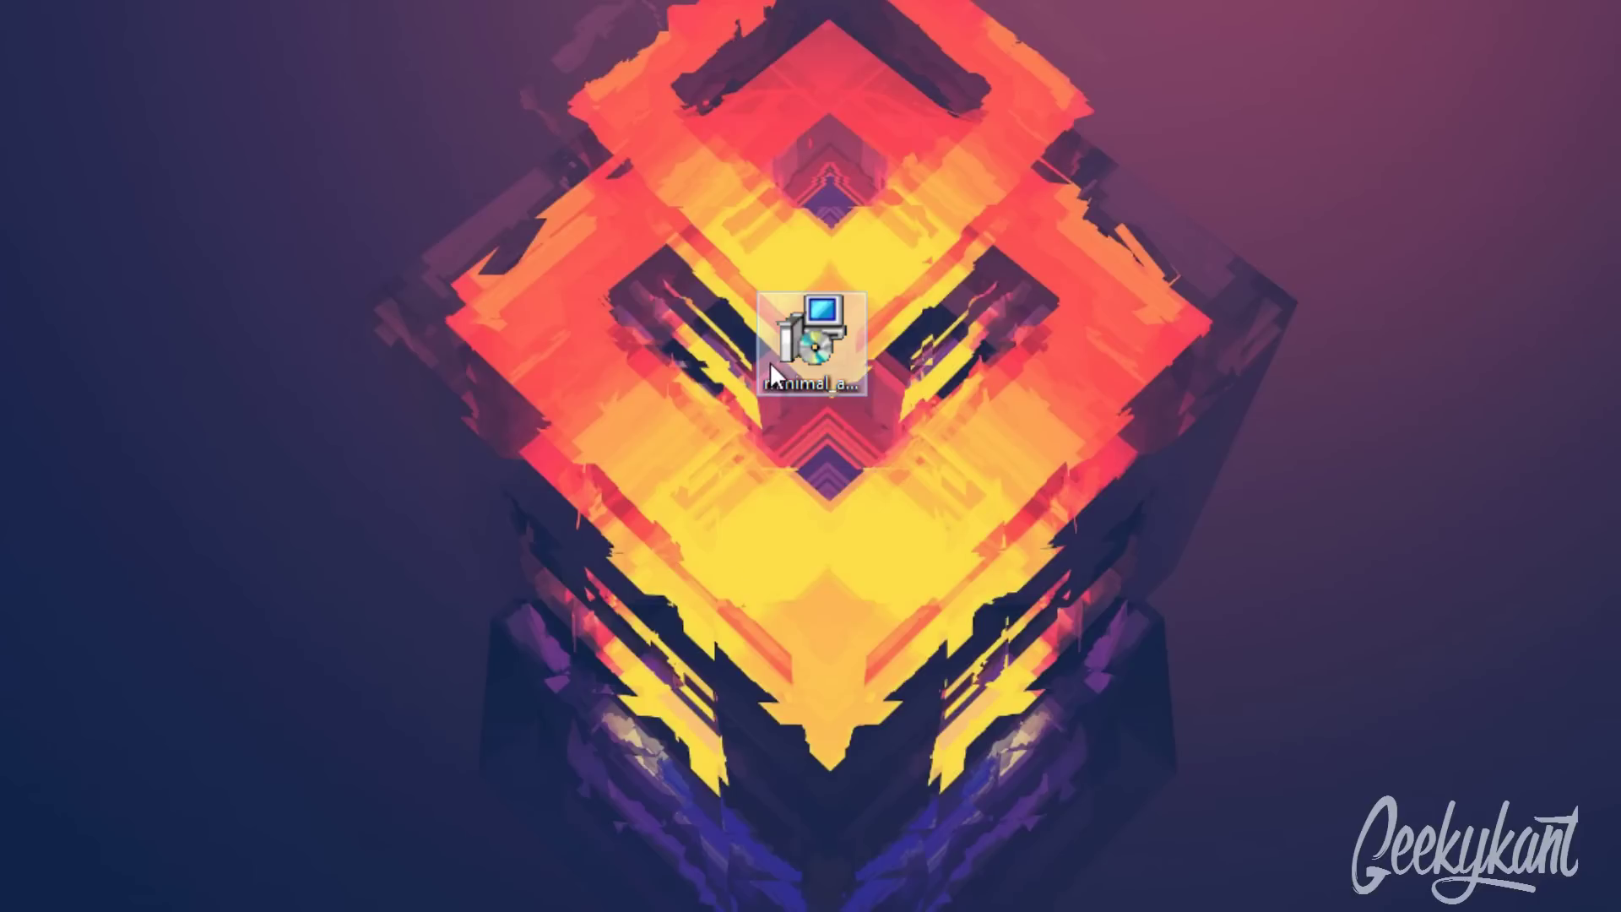
Step: Run the Minimal ADB and Fastboot installer with the default location and complete the setup
double_click(770, 361)
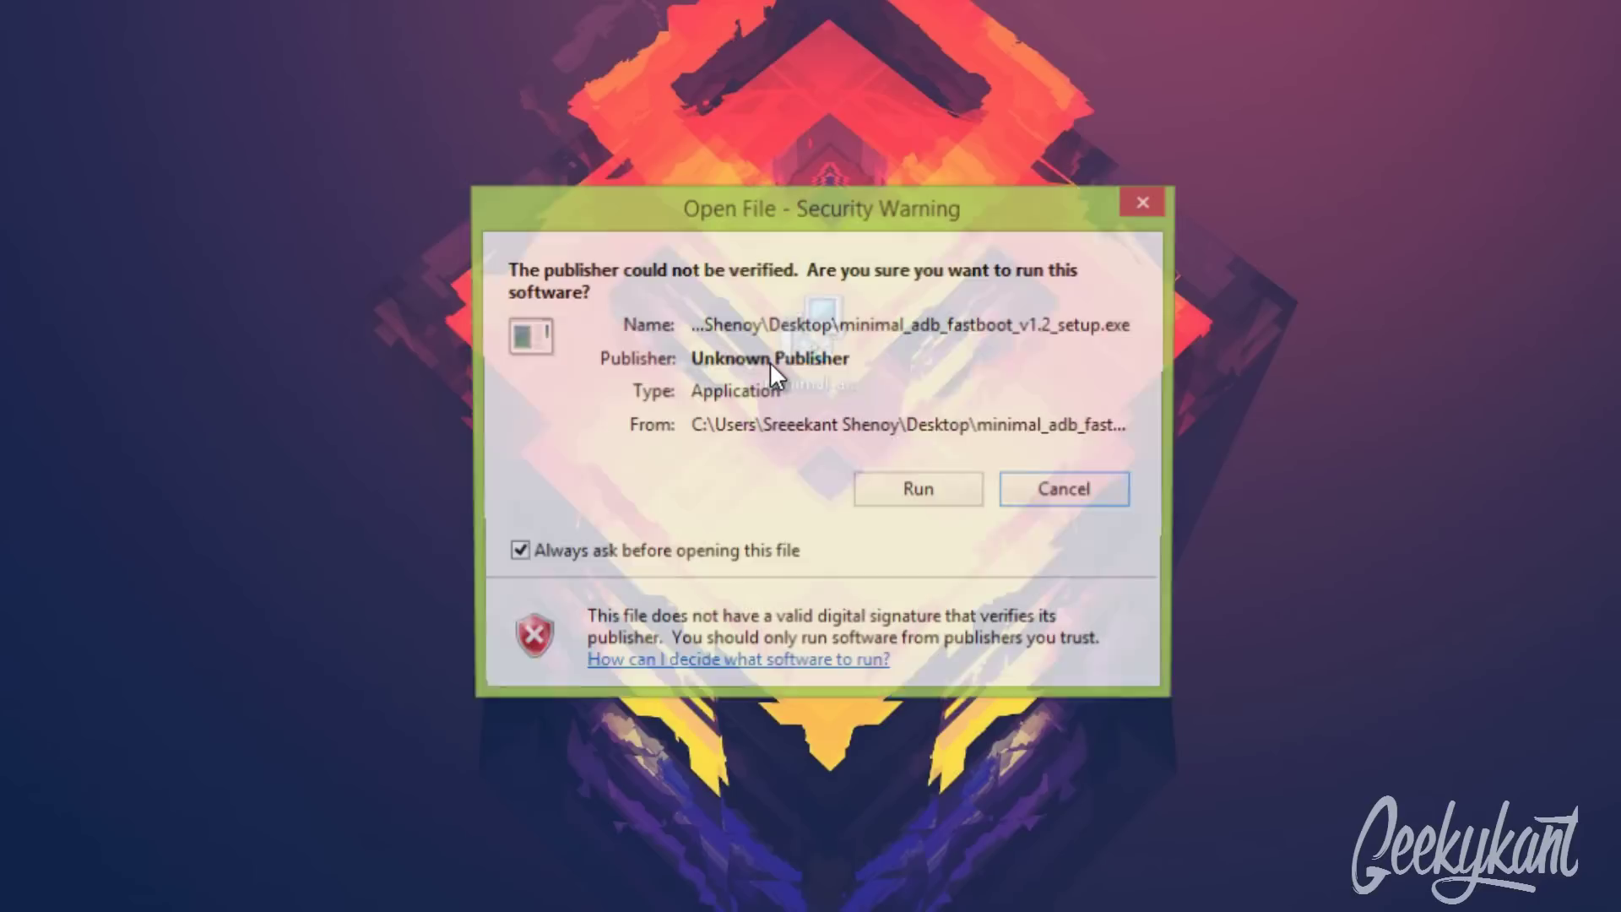
left_click(869, 490)
left_click(989, 696)
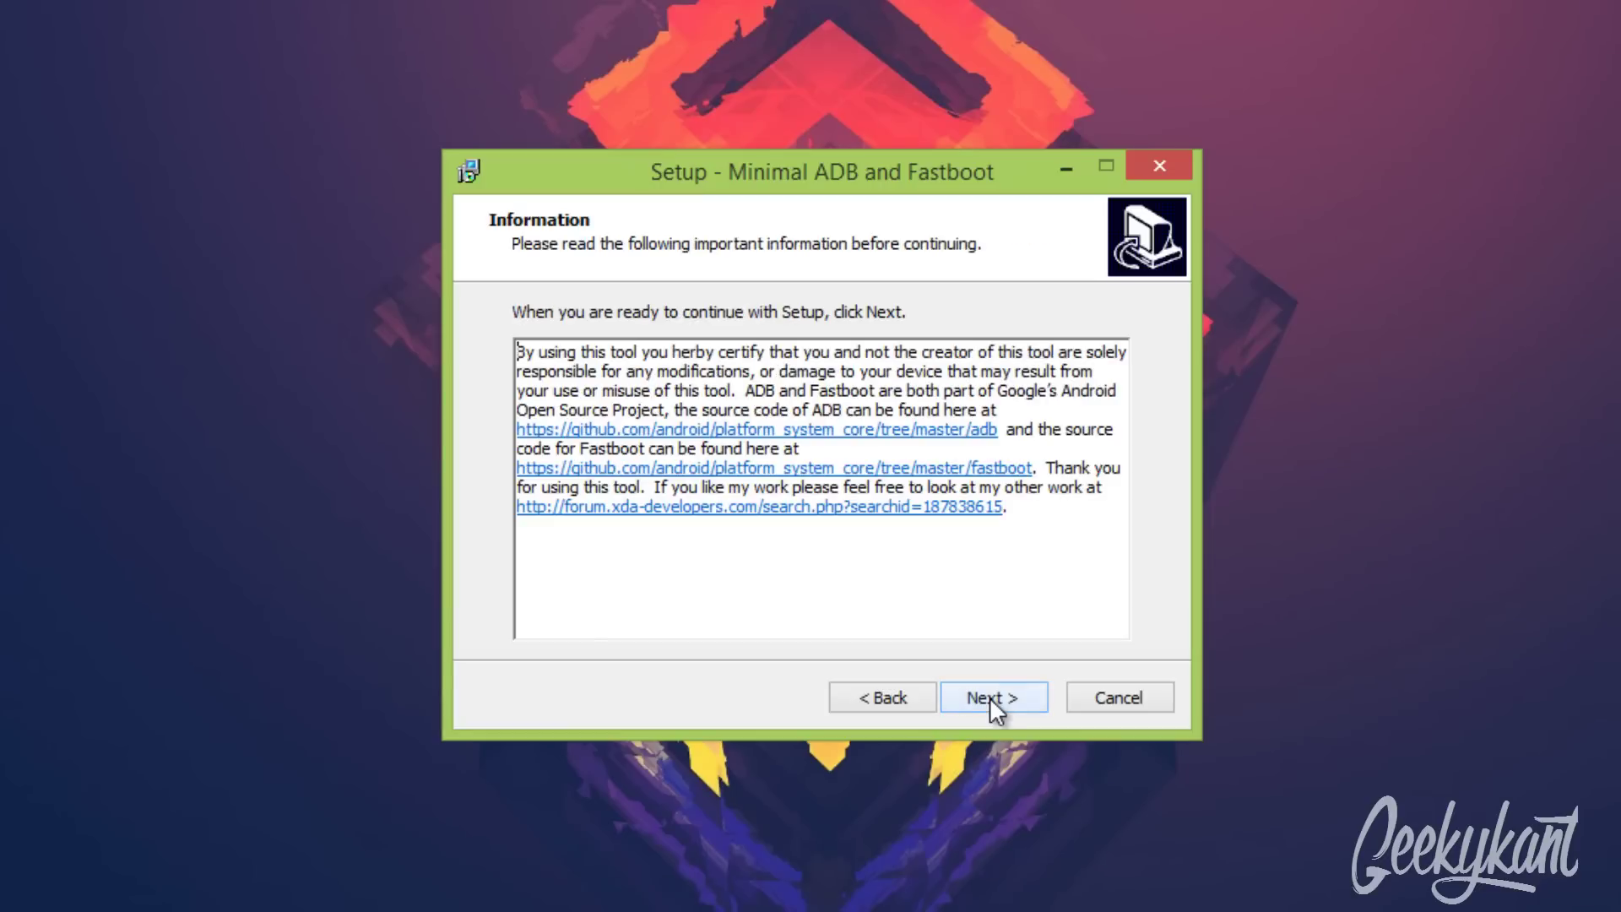
left_click(989, 697)
left_click(1000, 698)
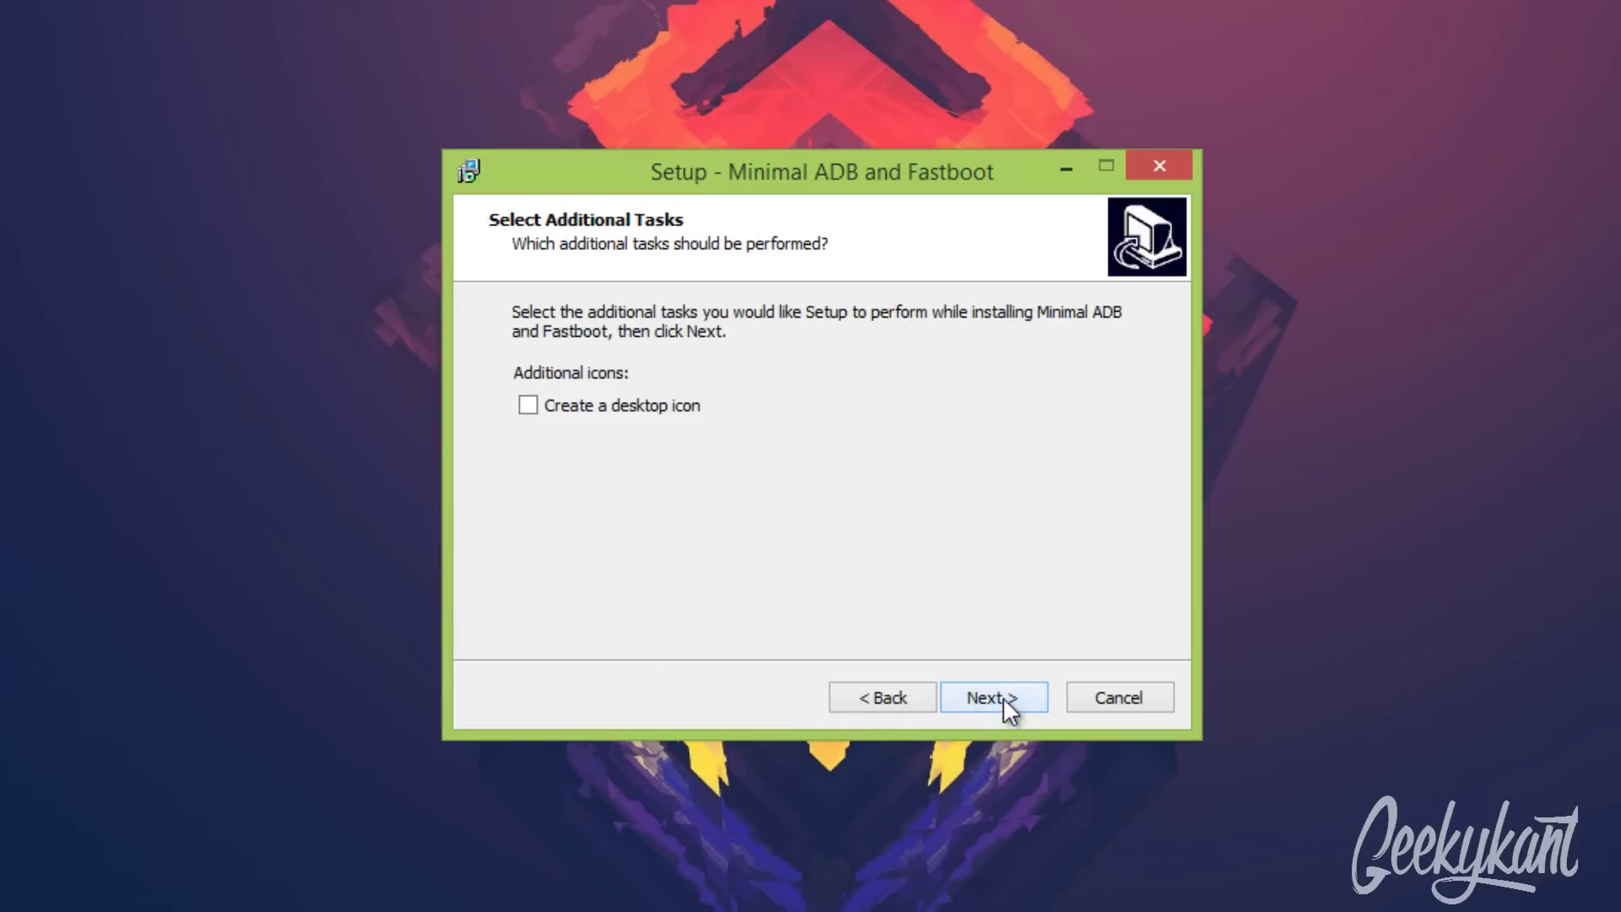
left_click(995, 697)
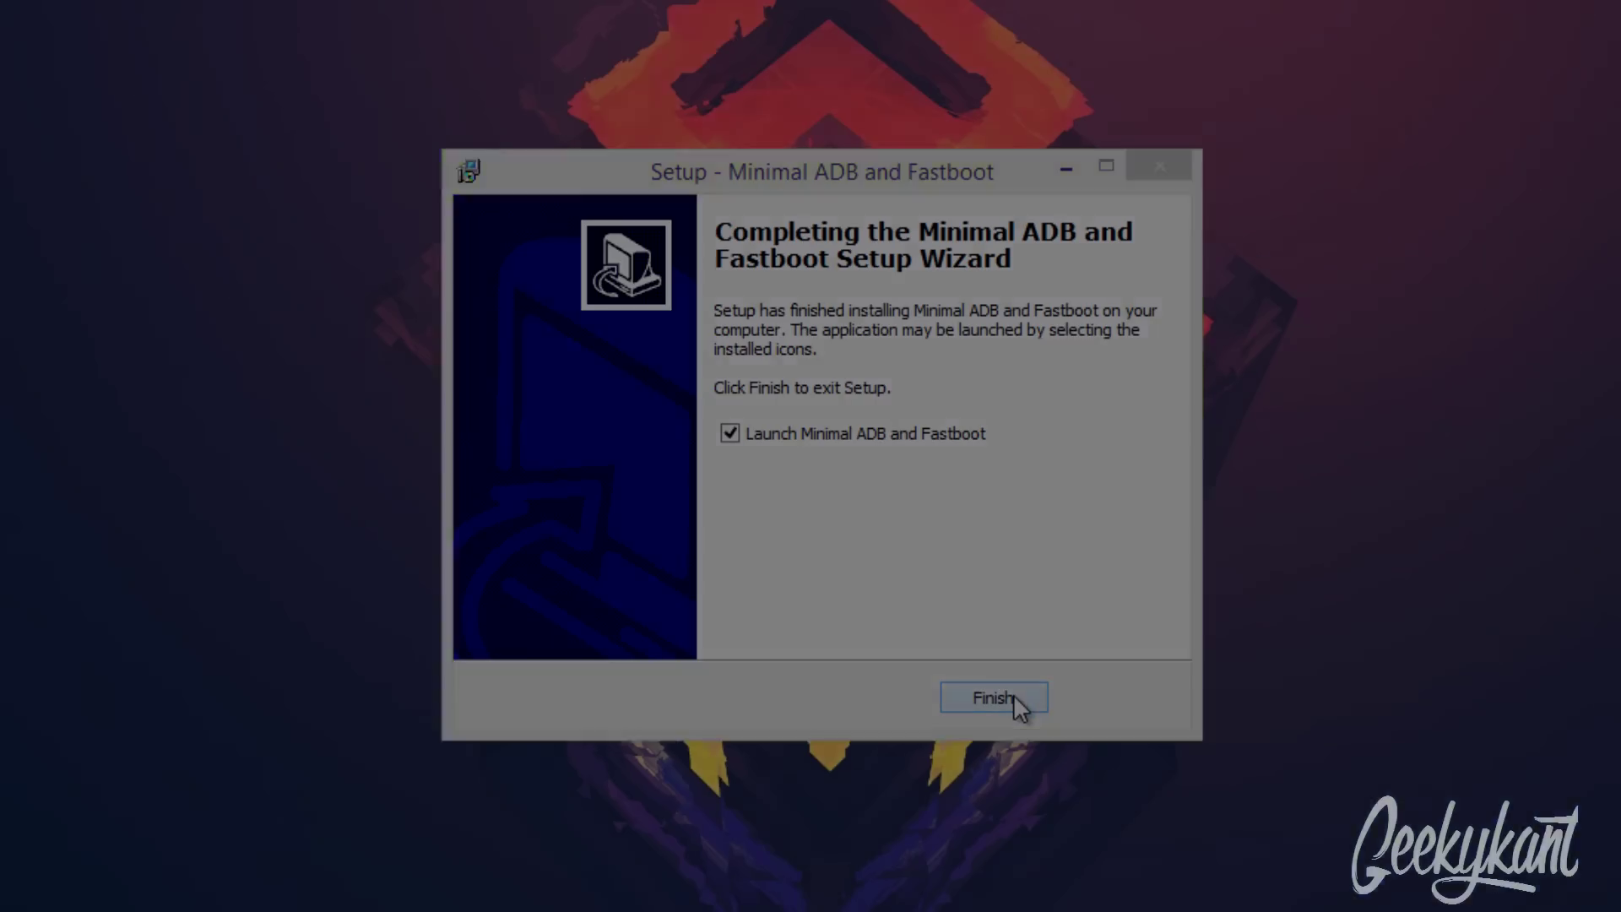
Step: Run 'fastboot devices' then 'fastboot oem get_unlock_data' to print the phone's unlock data
left_click(1013, 697)
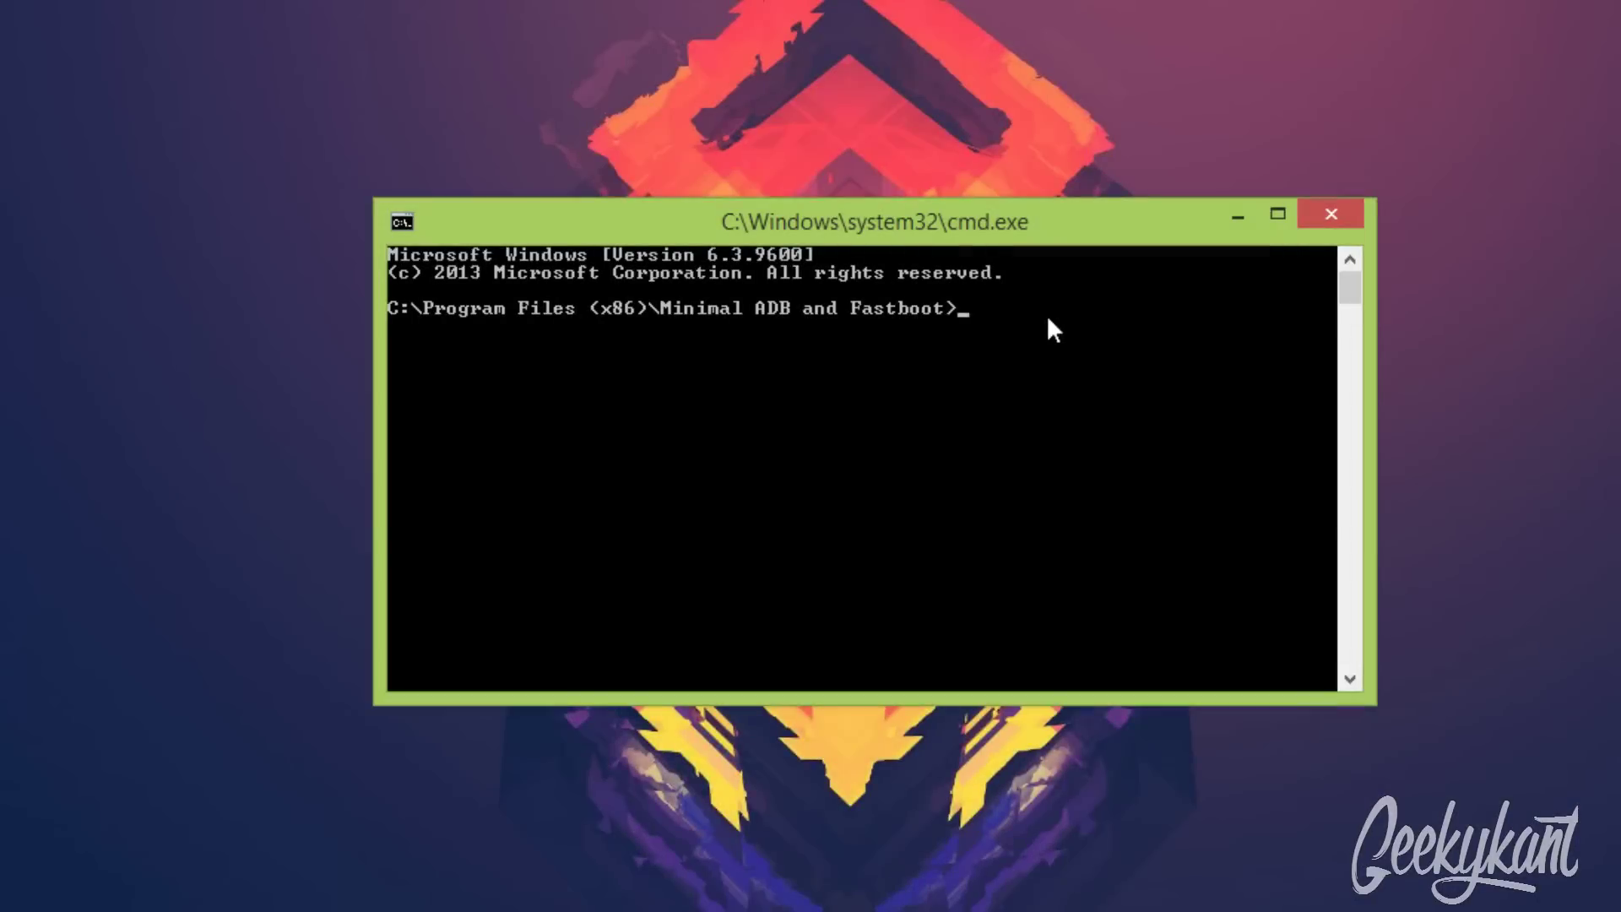
type("fastboot")
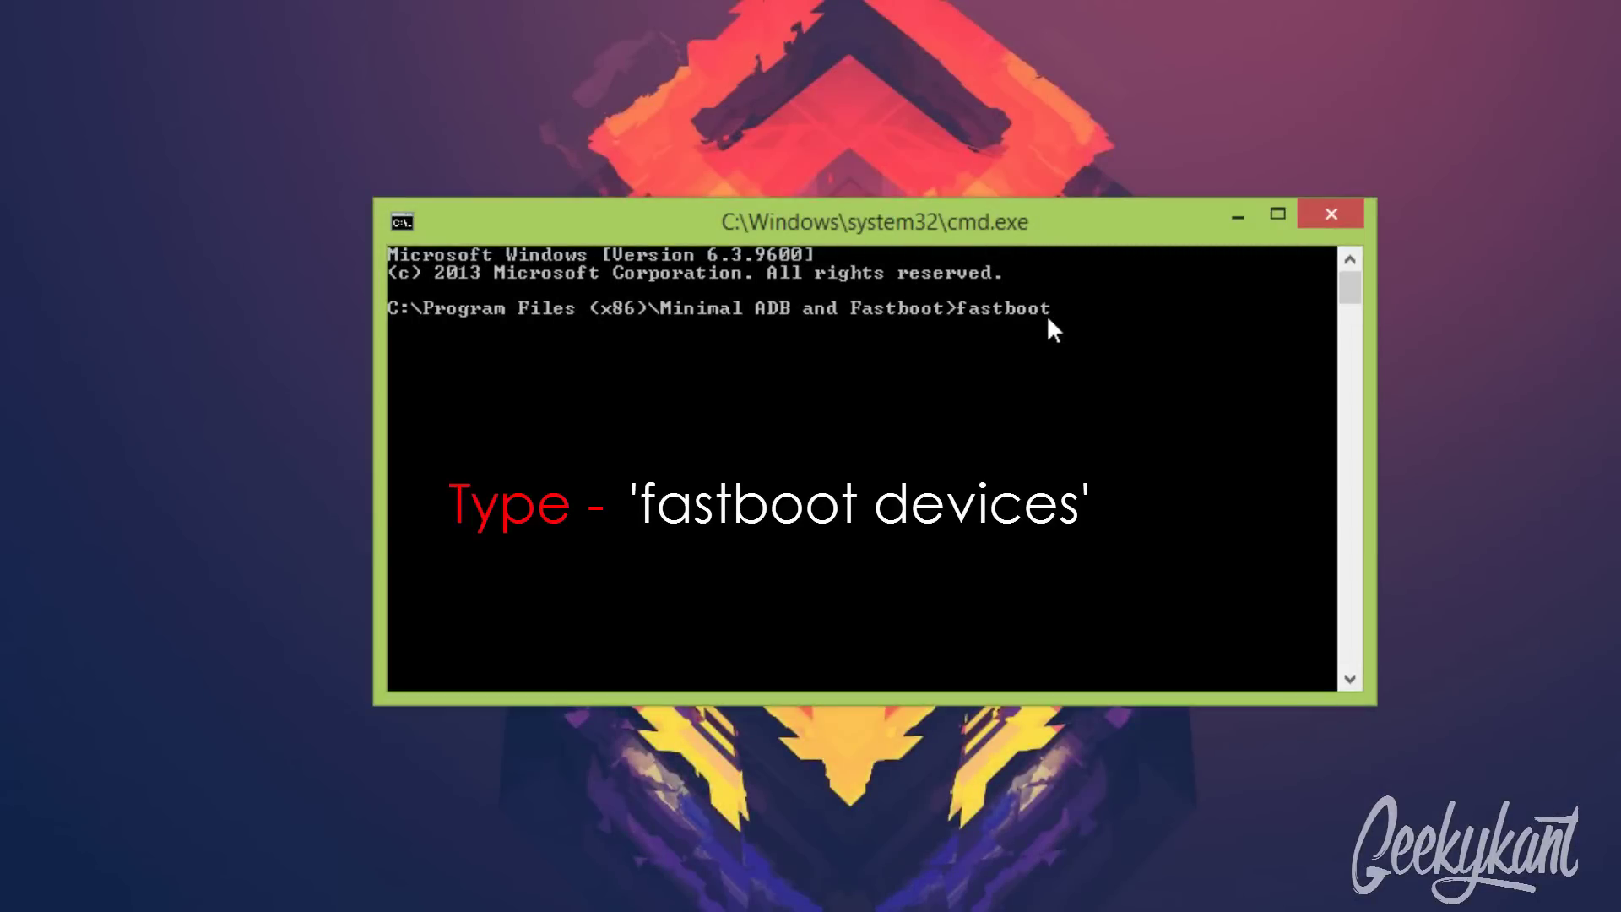
type(" devic")
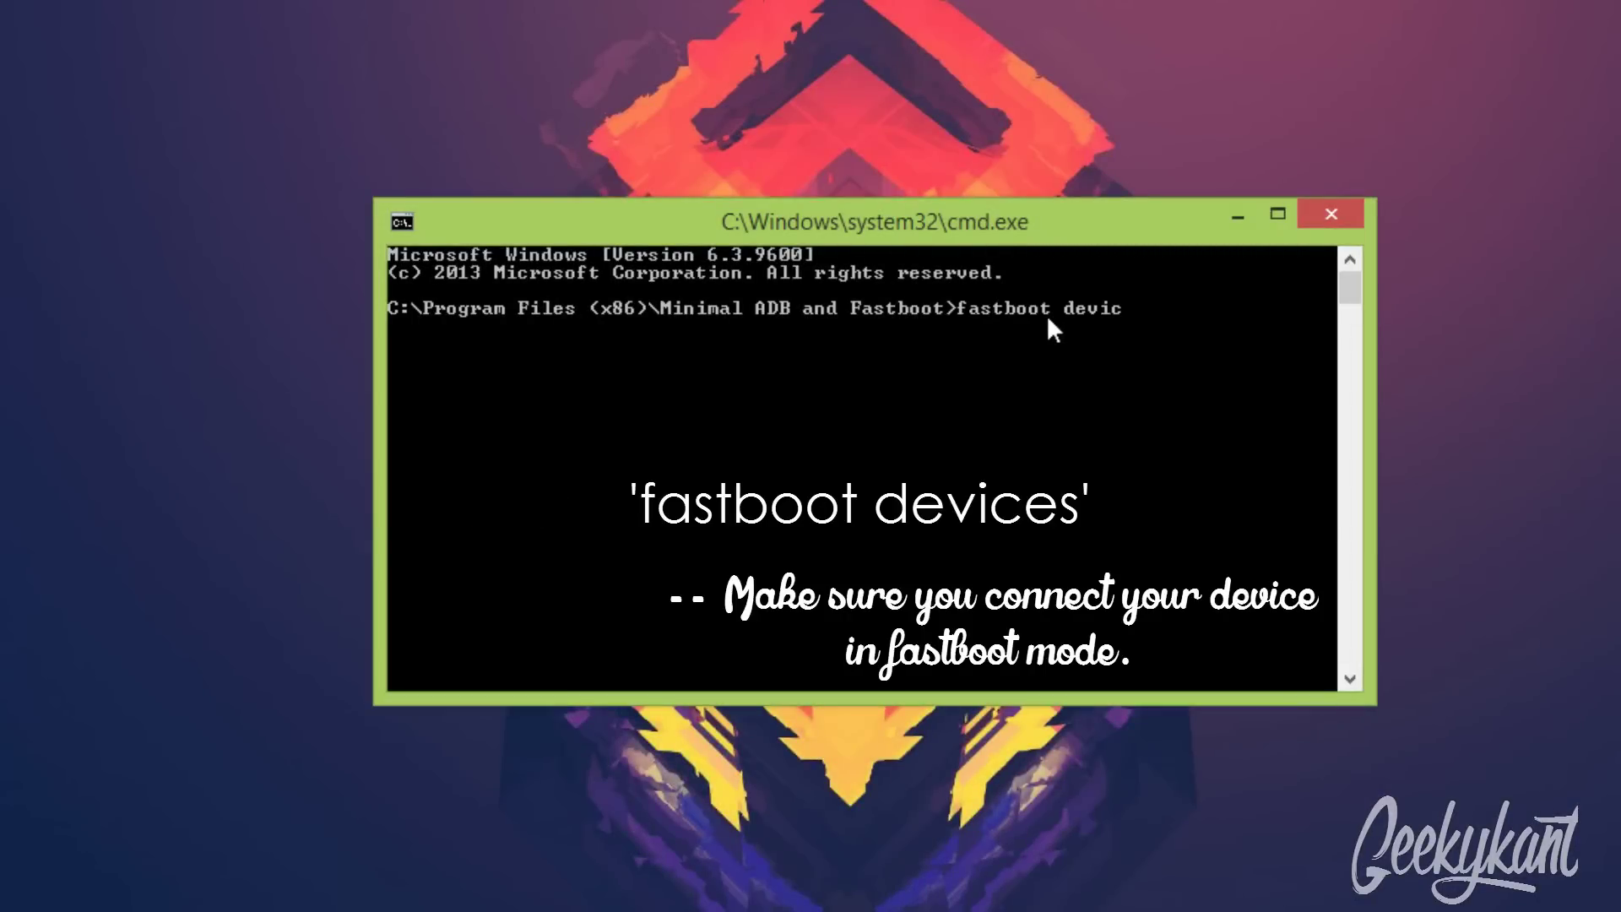
type("es")
key("Return")
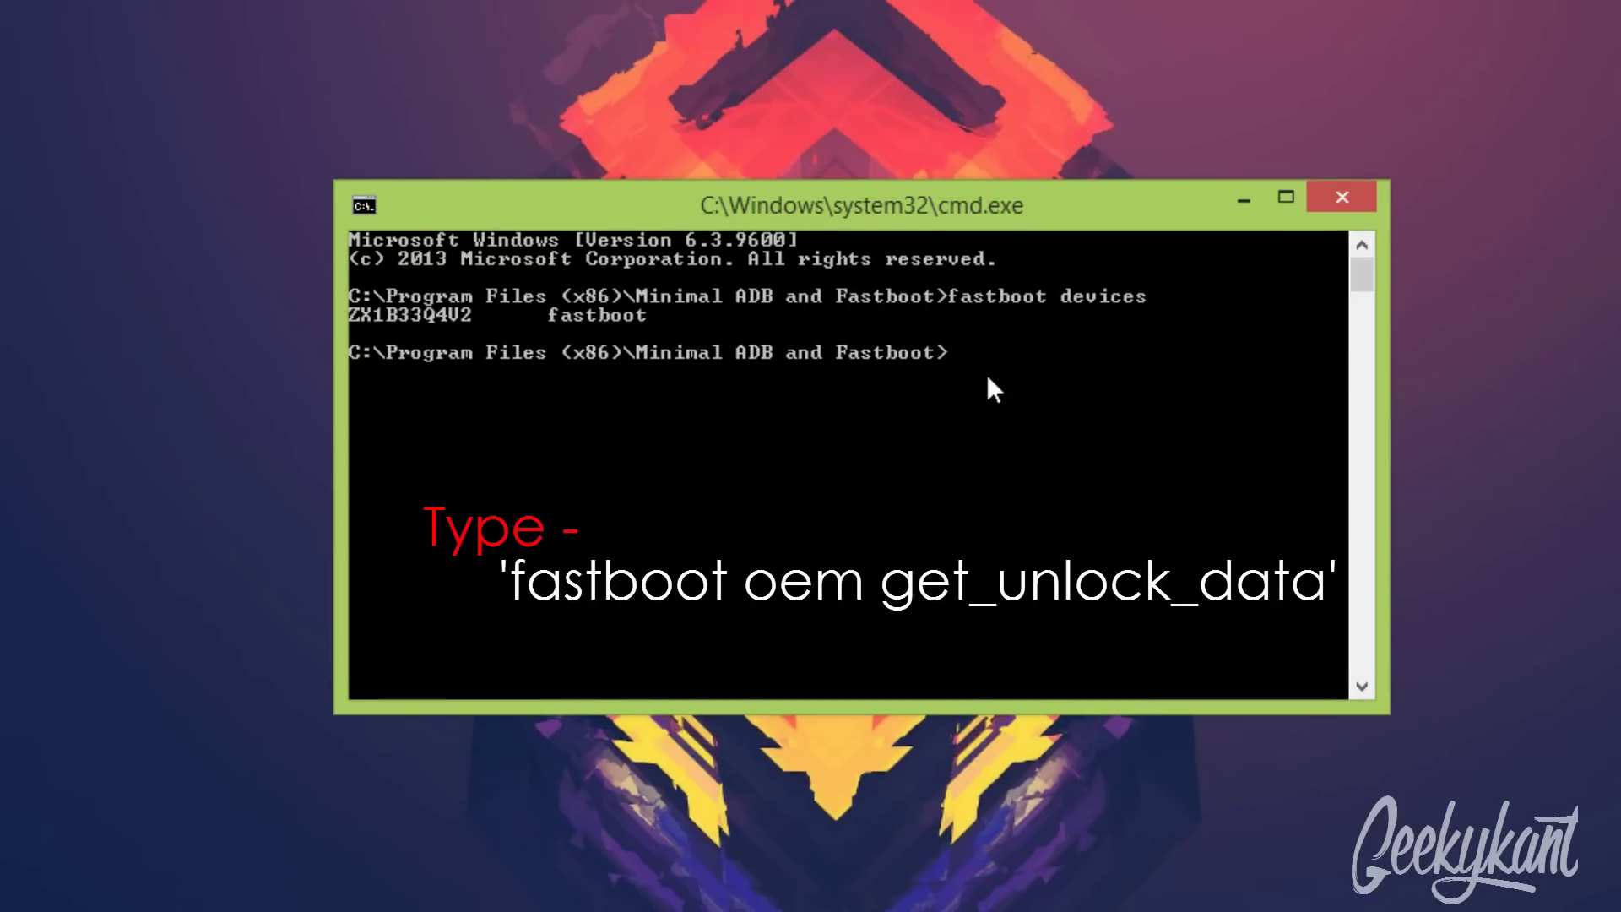
type("fastboot oem")
type(" get_unlock_da")
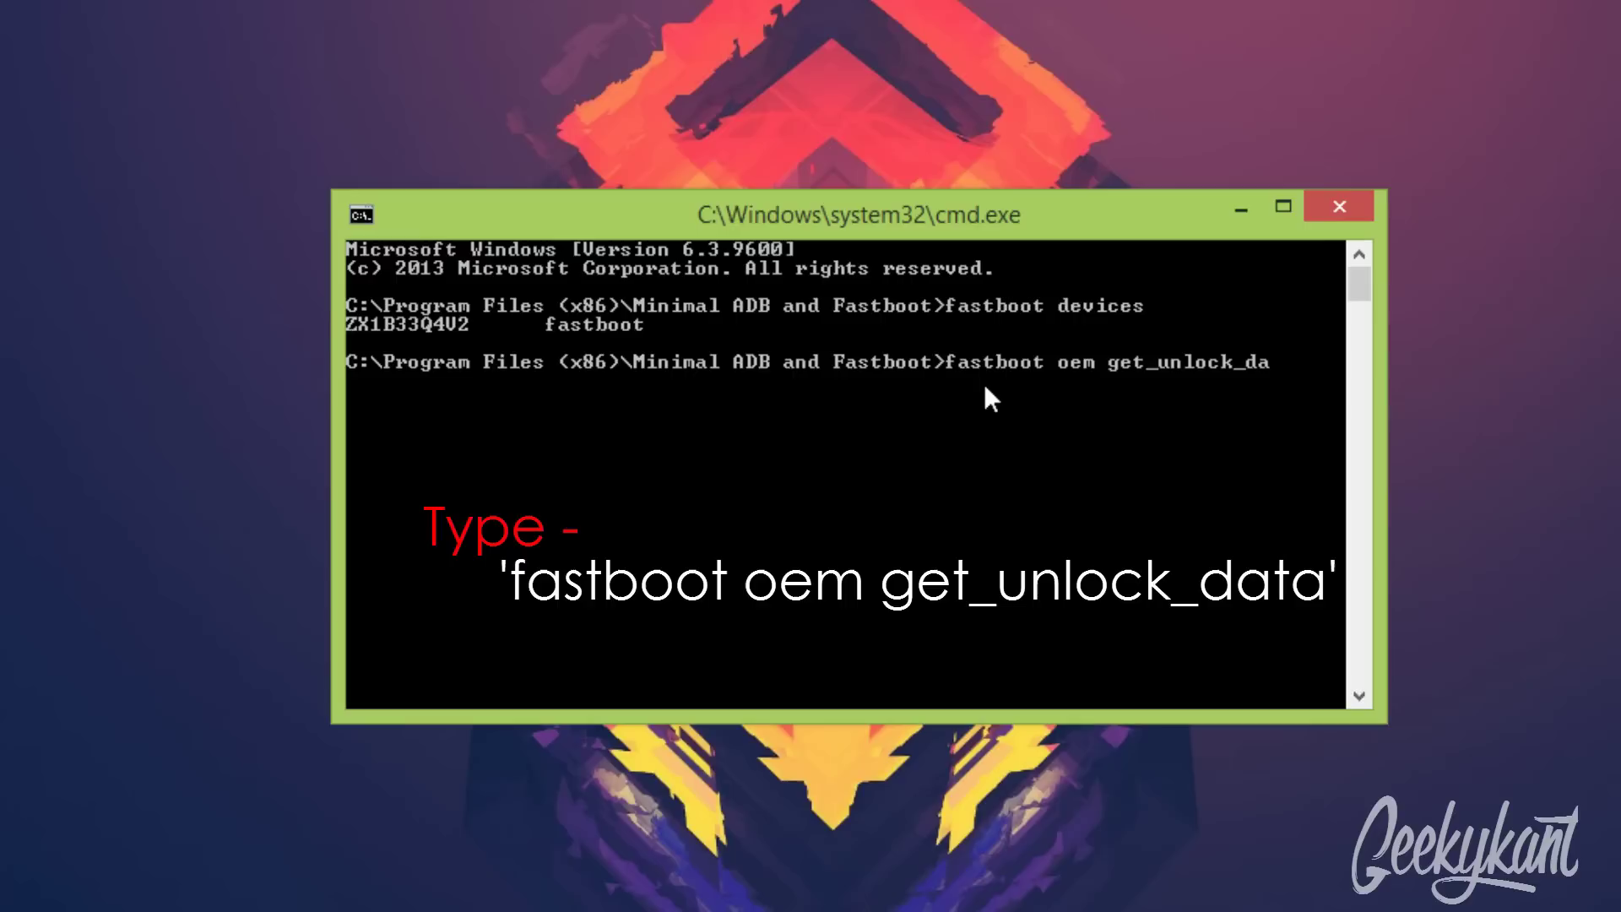
type("ta")
key("Return")
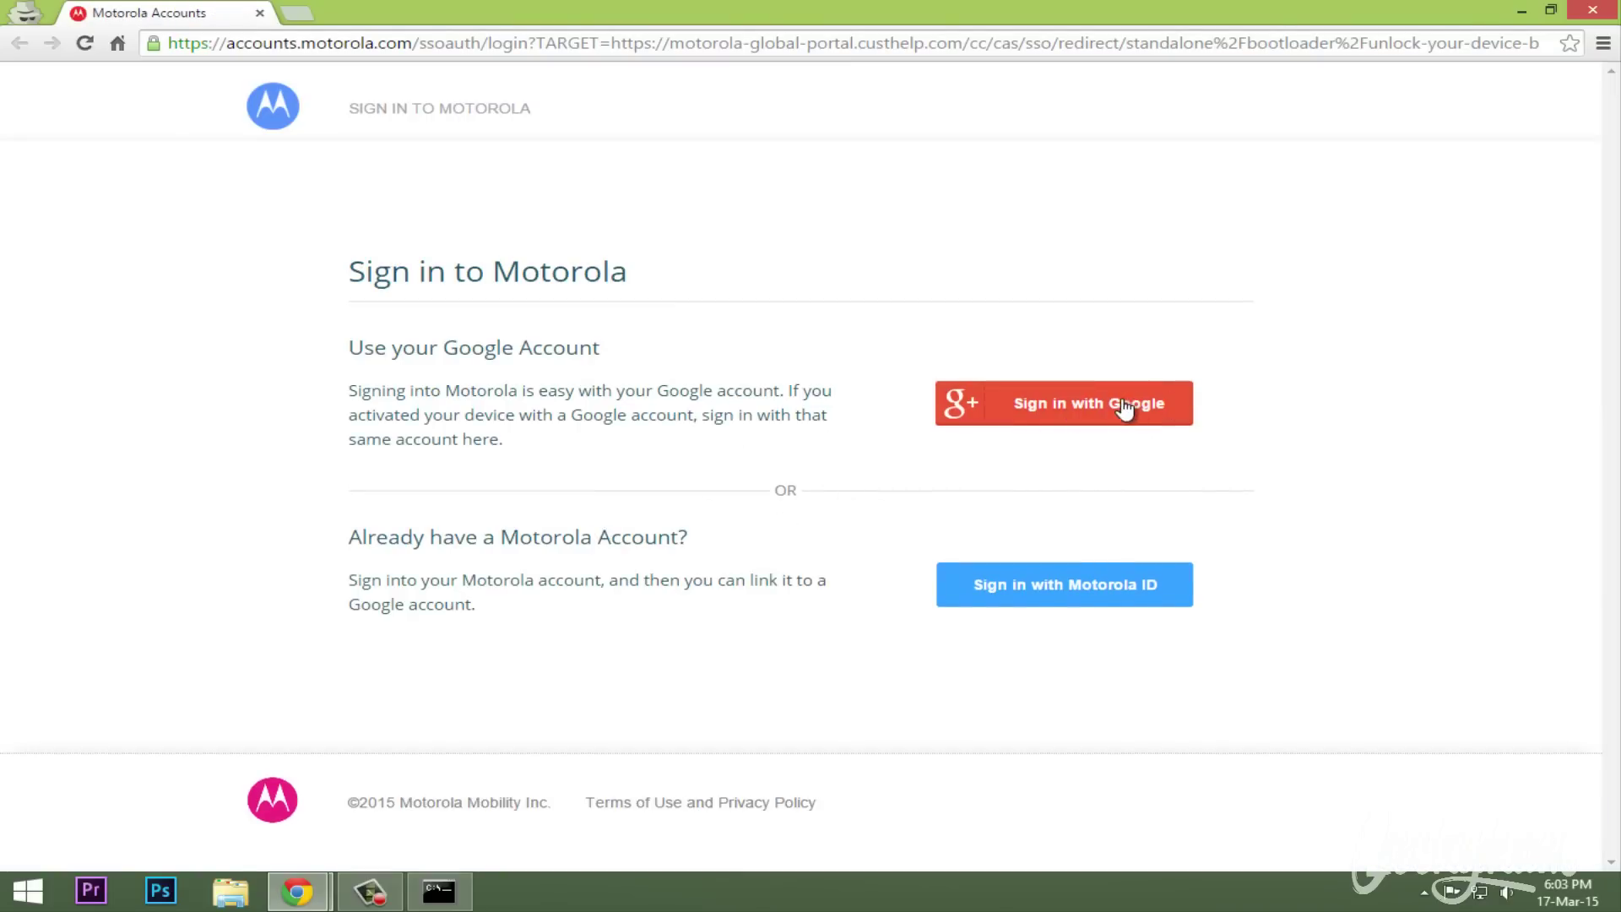
Step: Sign in to the Motorola portal with Google and focus the step 6 device ID field
left_click(1107, 406)
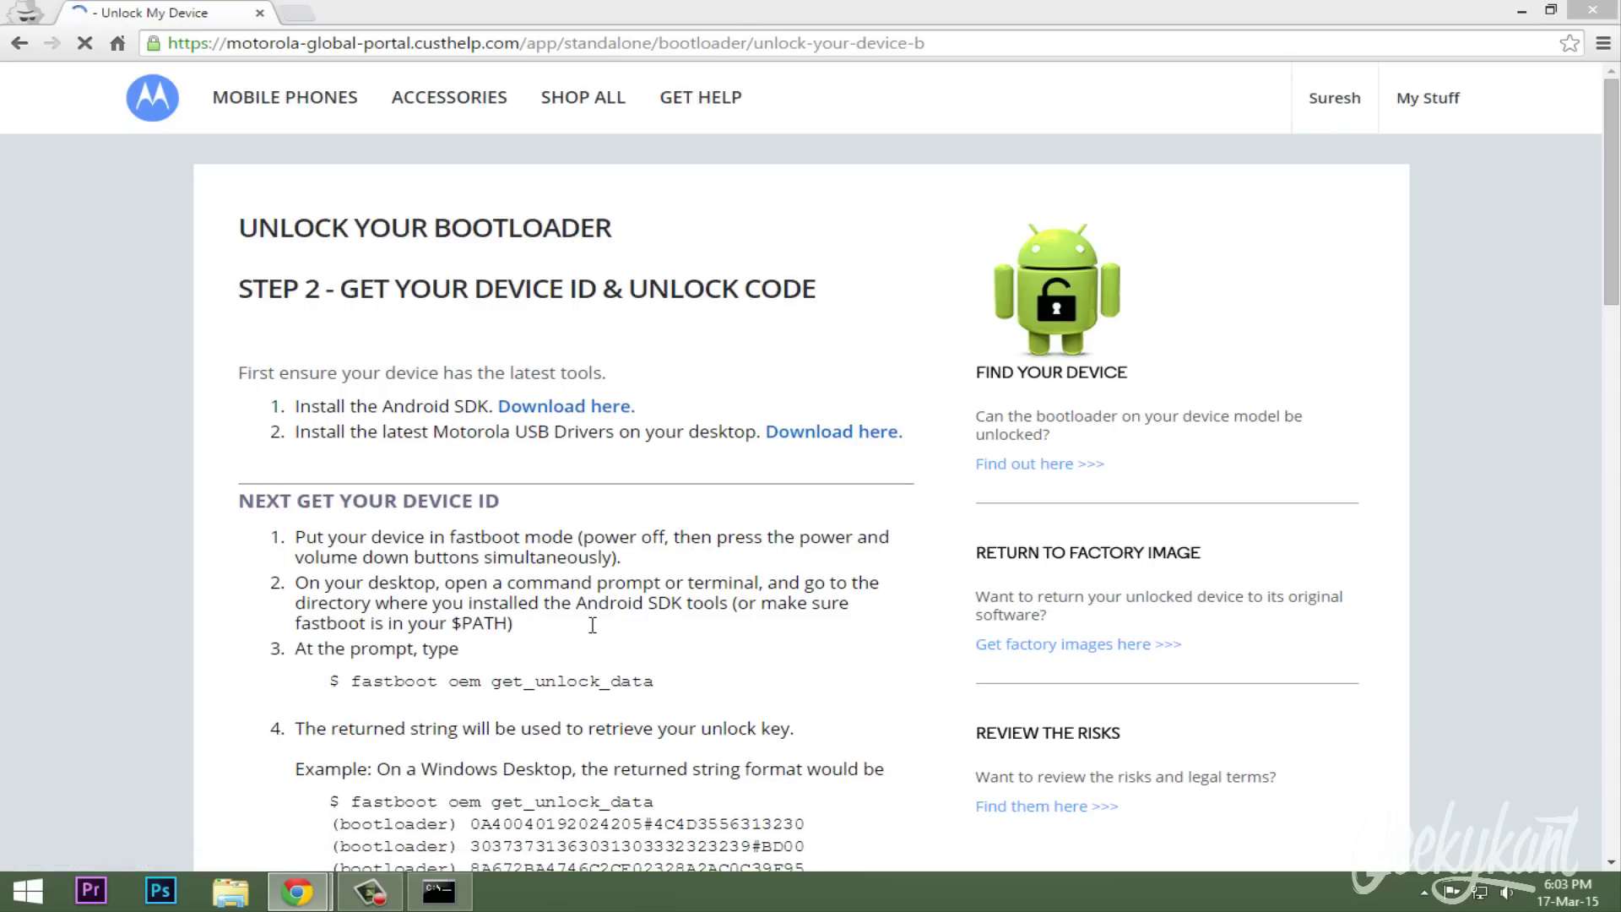
scroll(604, 580, "down", 1)
scroll(605, 584, "down", 3)
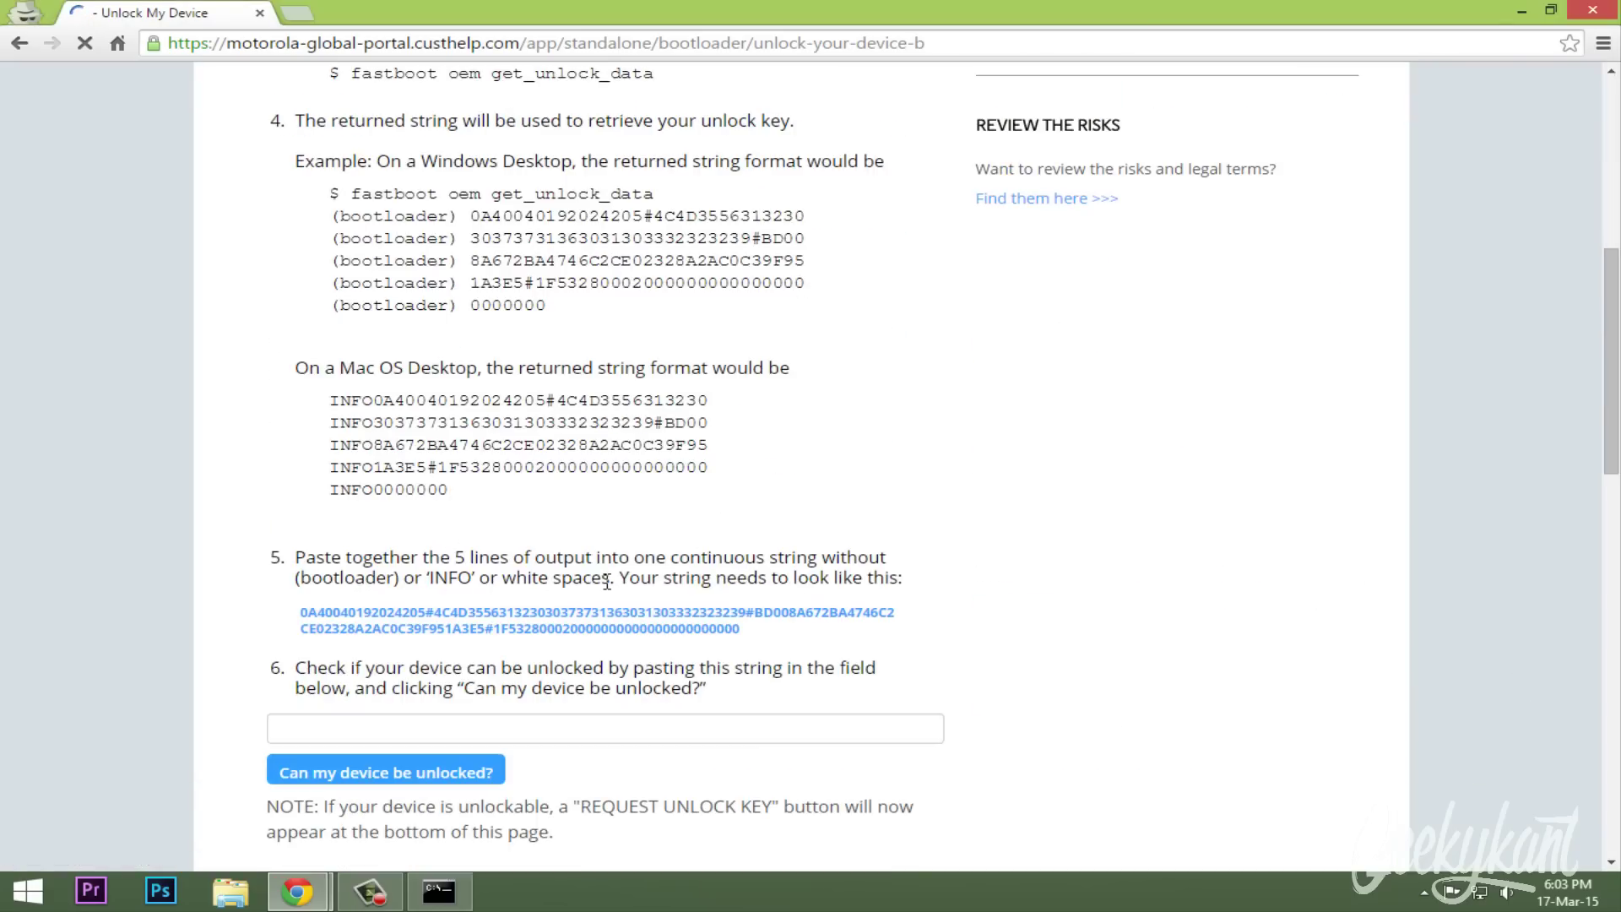
scroll(605, 595, "down", 2)
scroll(602, 599, "down", 2)
scroll(440, 366, "up", 1)
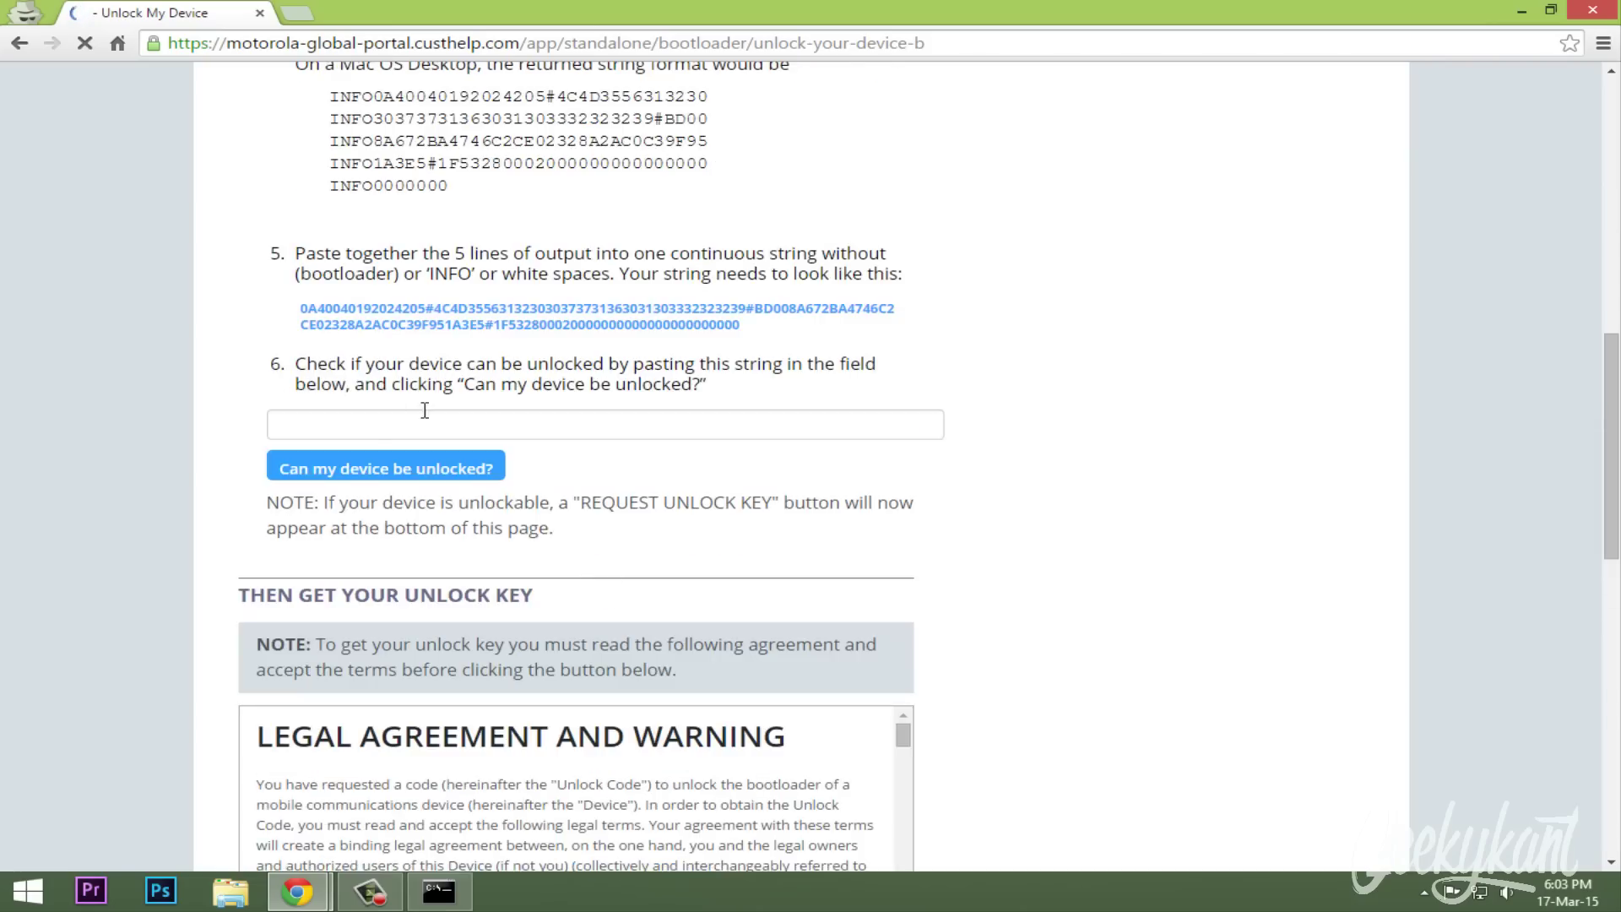
left_click(368, 433)
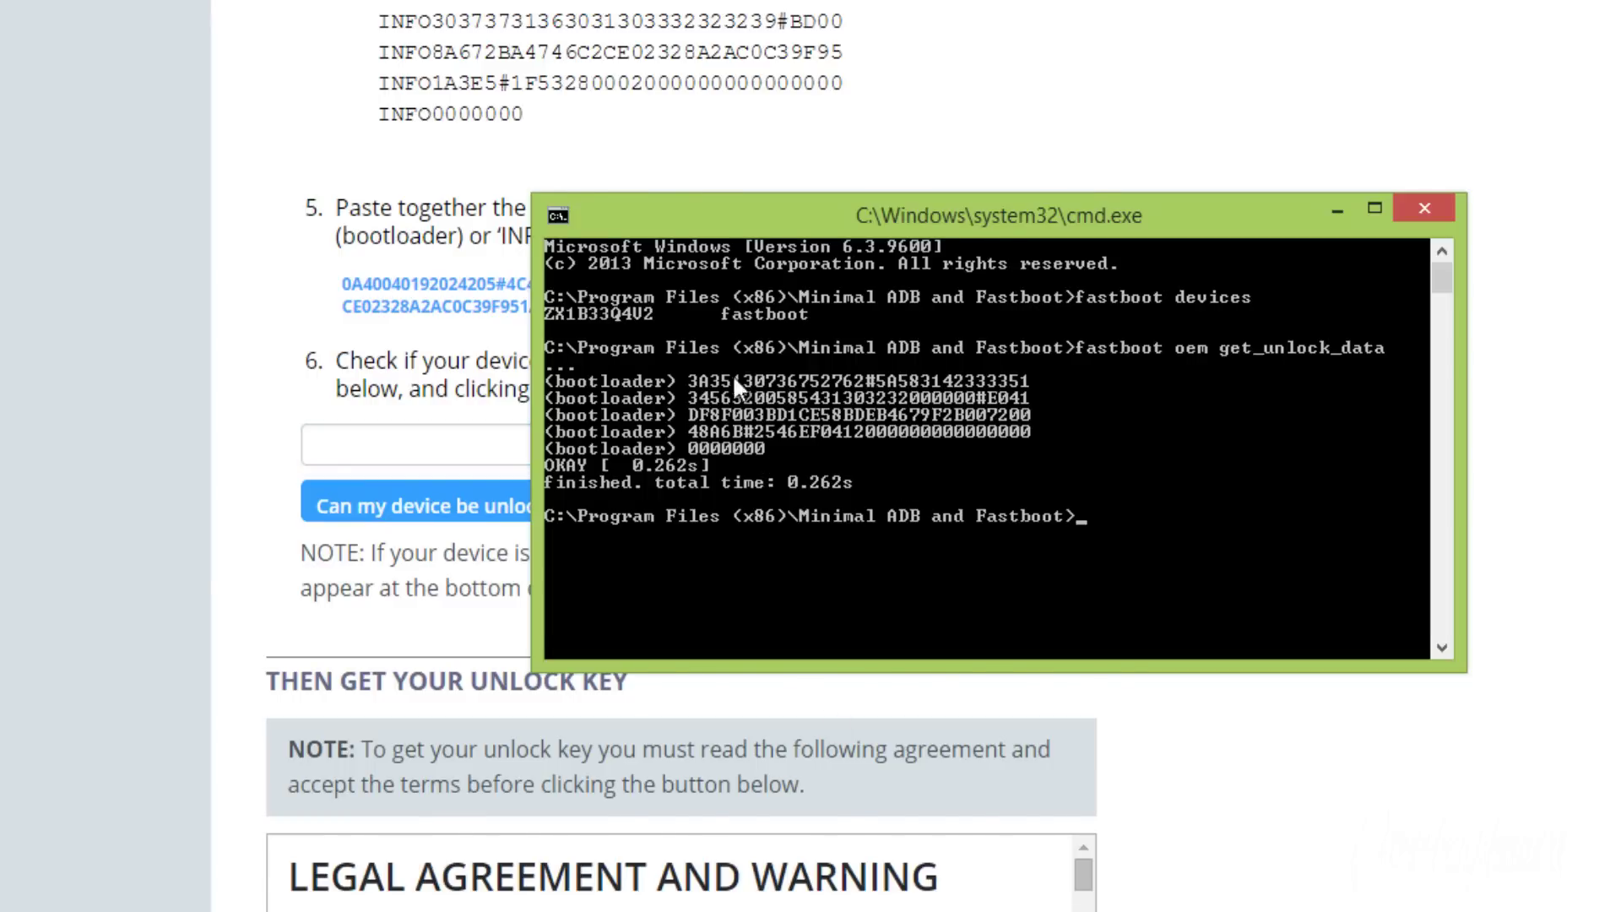
Step: Mark and copy the five bootloader output lines from the console and paste them into a new Notepad
right_click(325, 272)
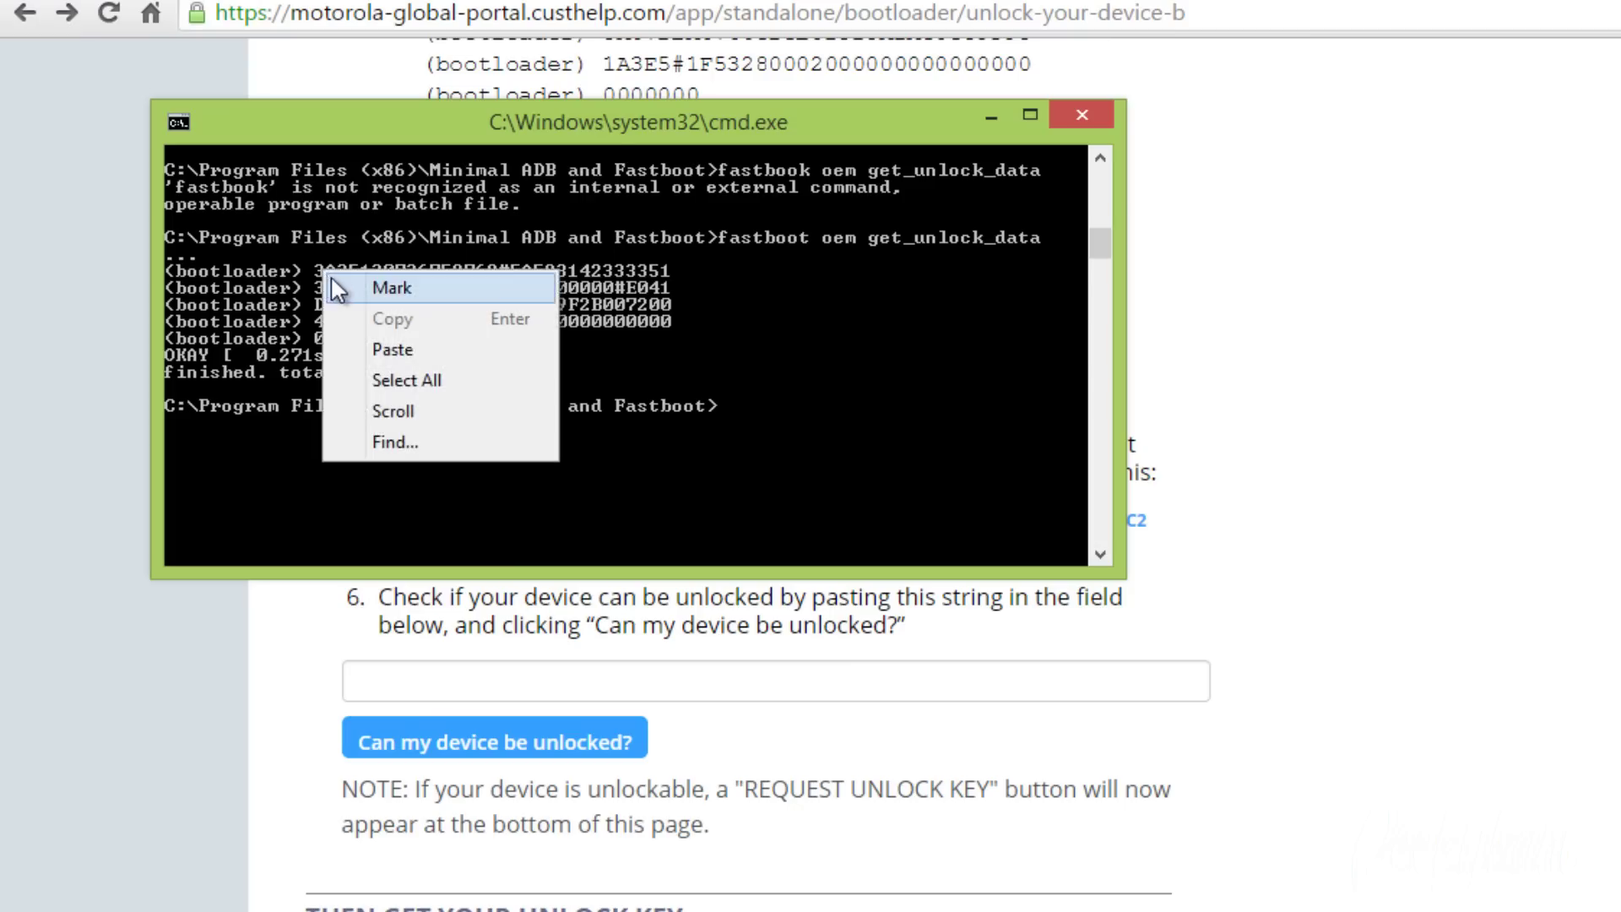
left_click(337, 291)
left_click_drag(317, 268, 667, 350)
key("Return")
key("super")
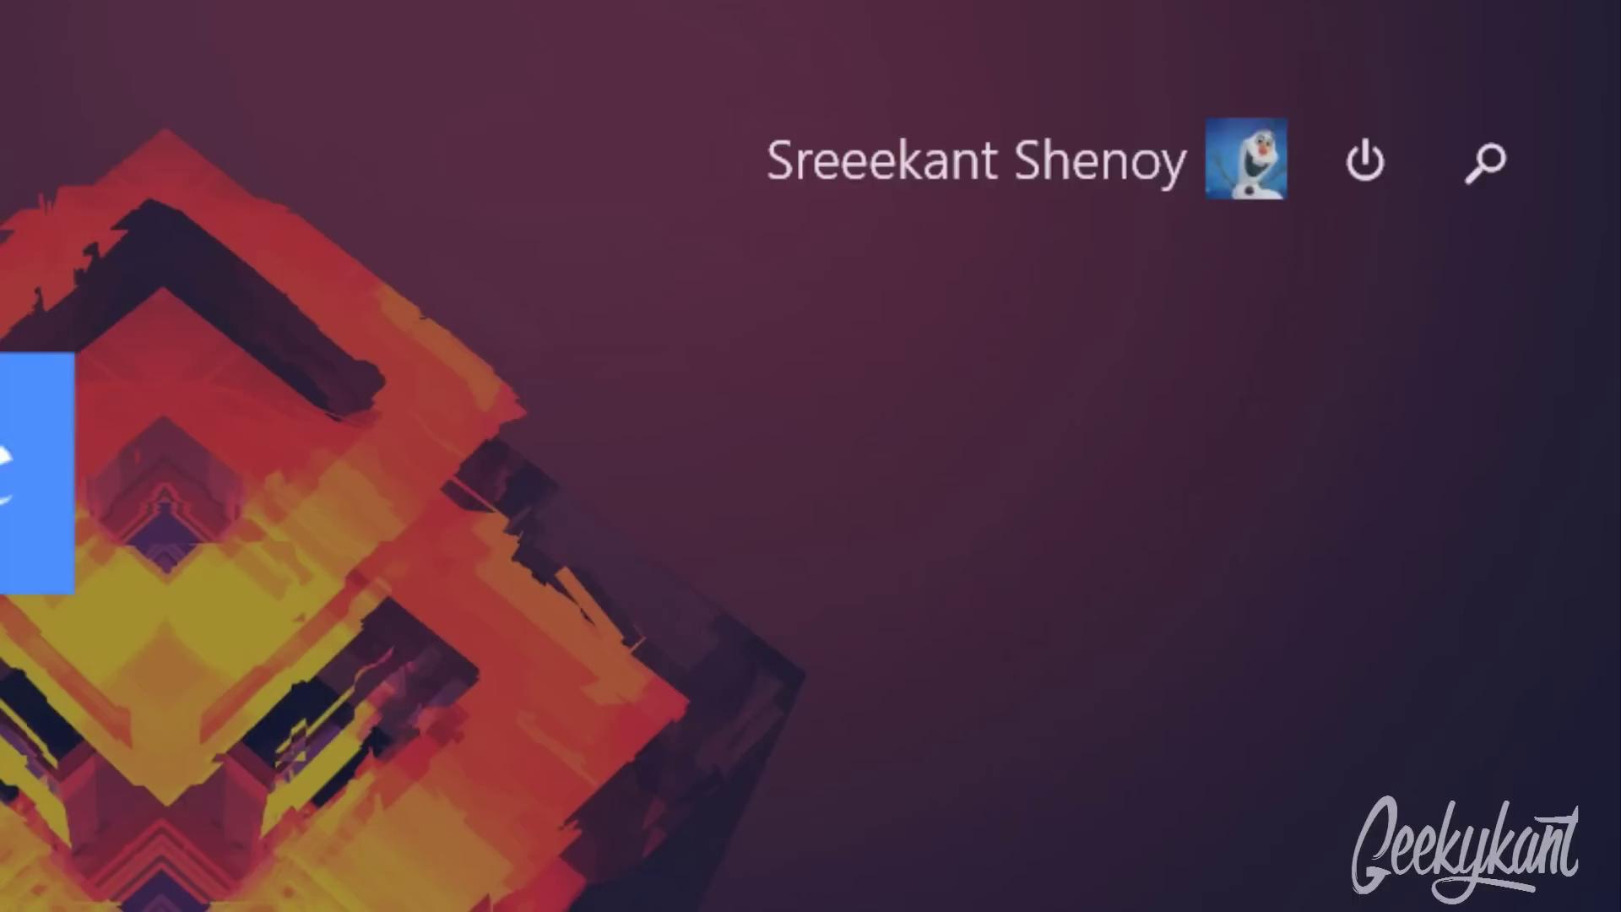
type("notepad")
key("Return")
key("ctrl+v")
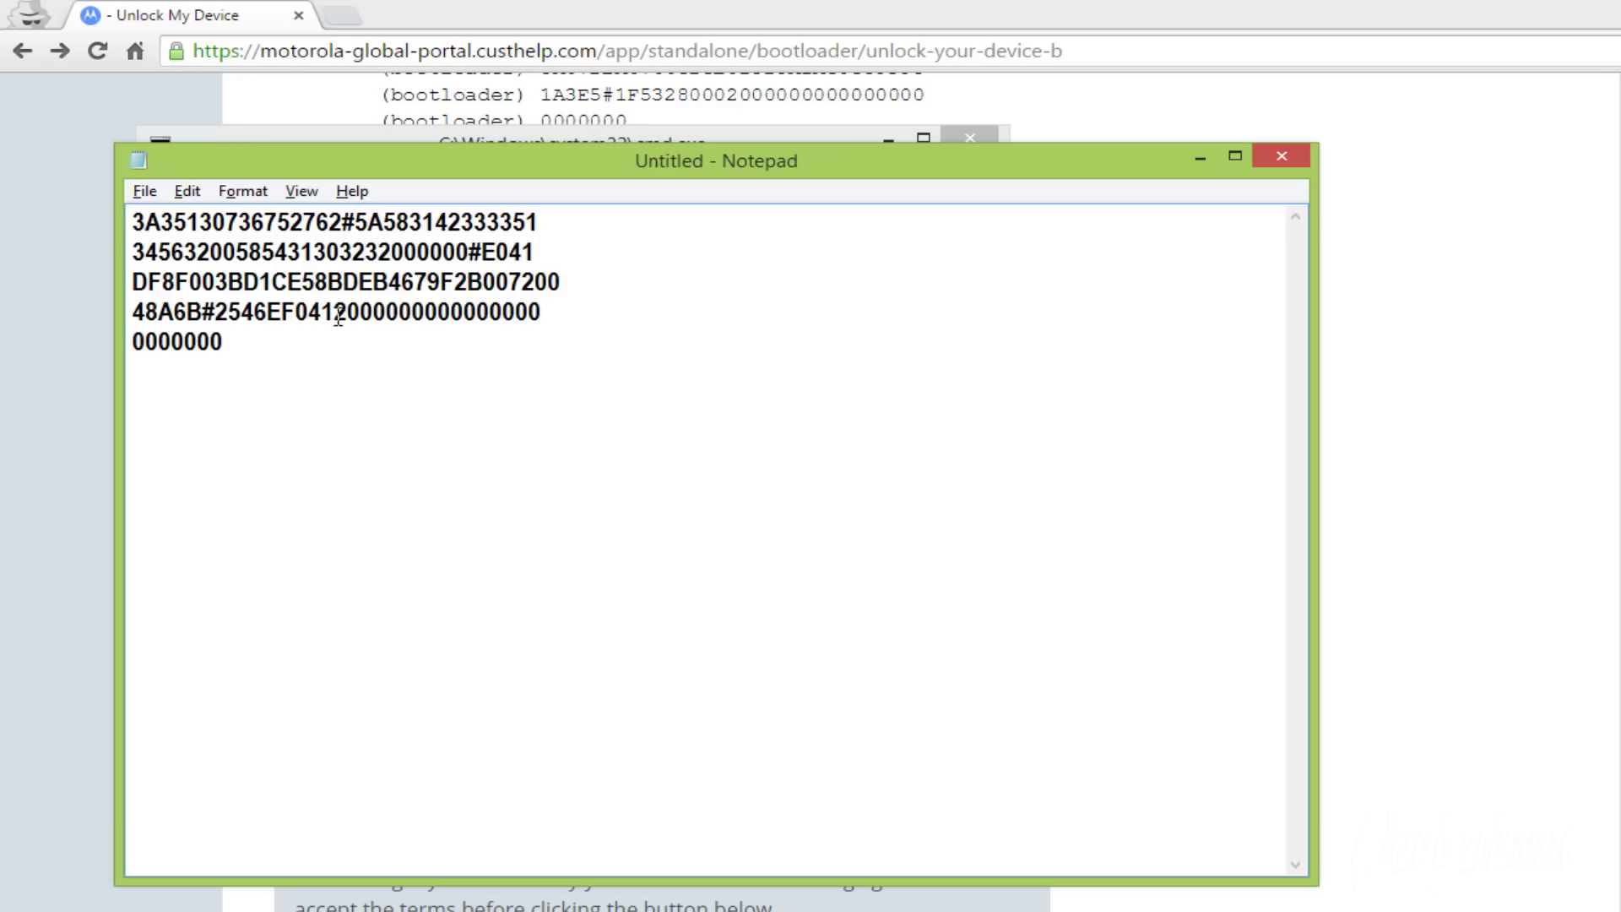
Step: Delete the line breaks to join the lines into one unlock string and select it all for copying
key("Delete")
key("End")
key("Delete")
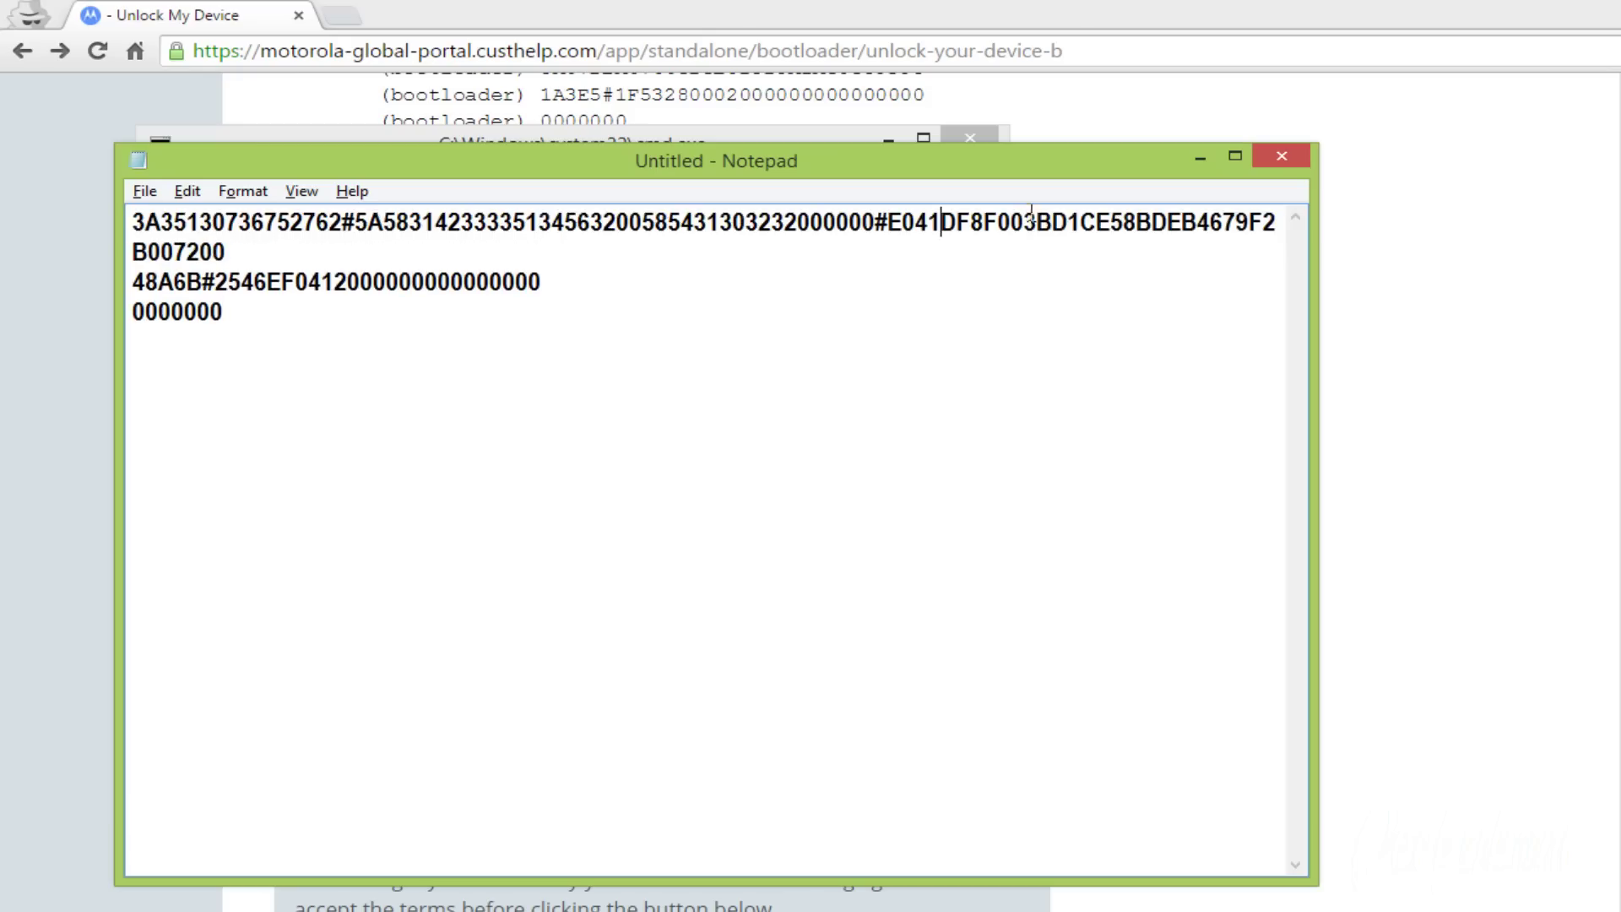
key("Delete")
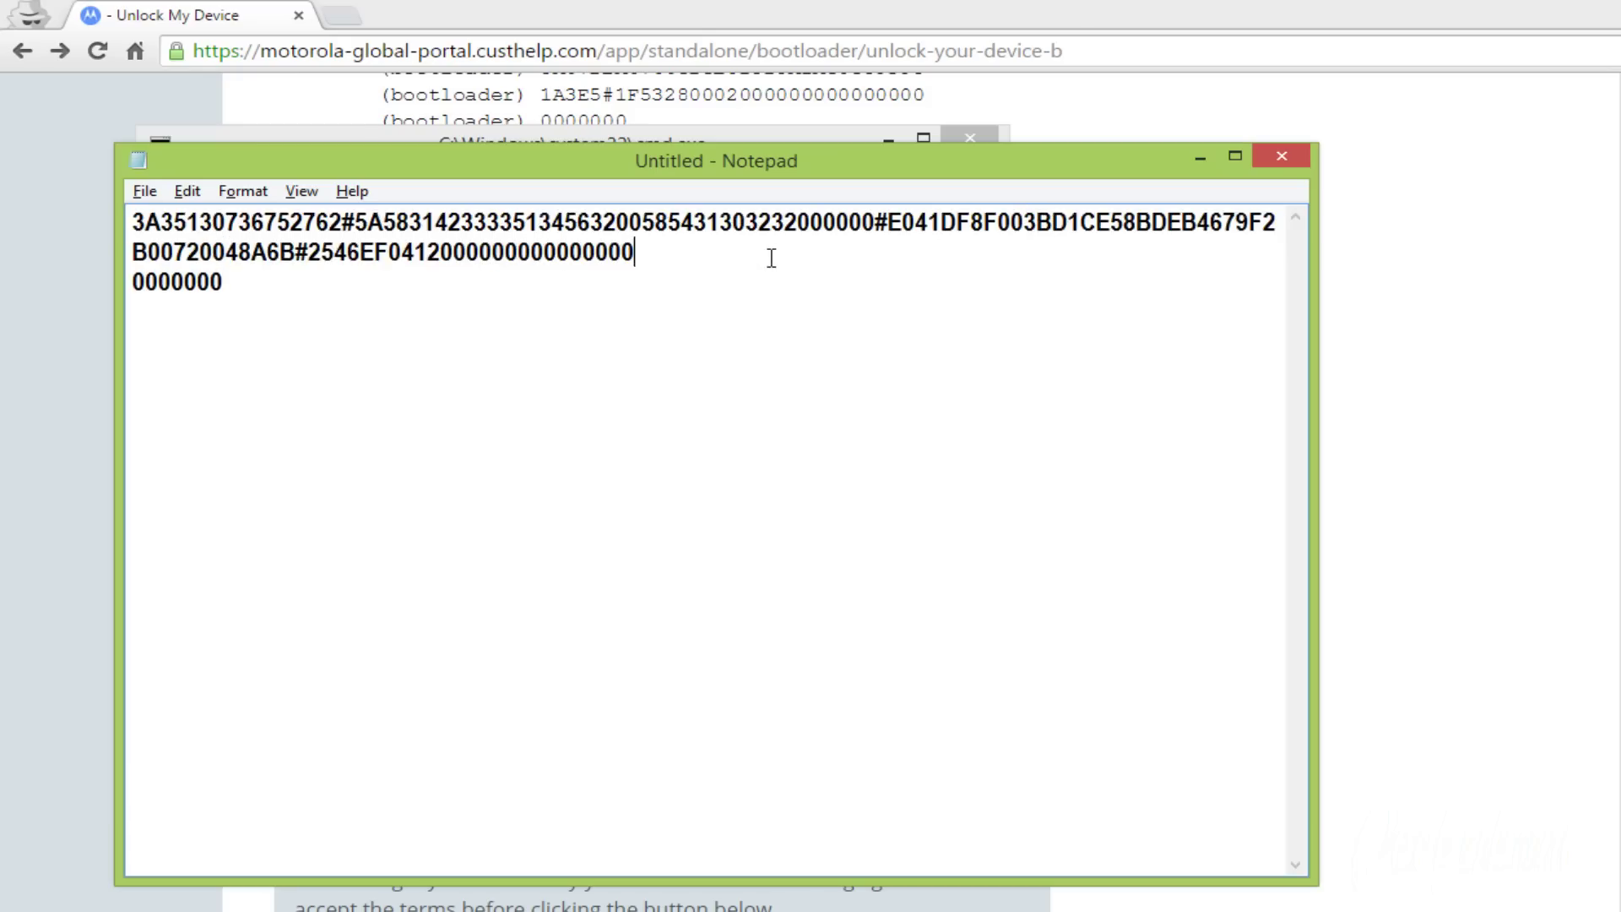
key("End")
key("Delete")
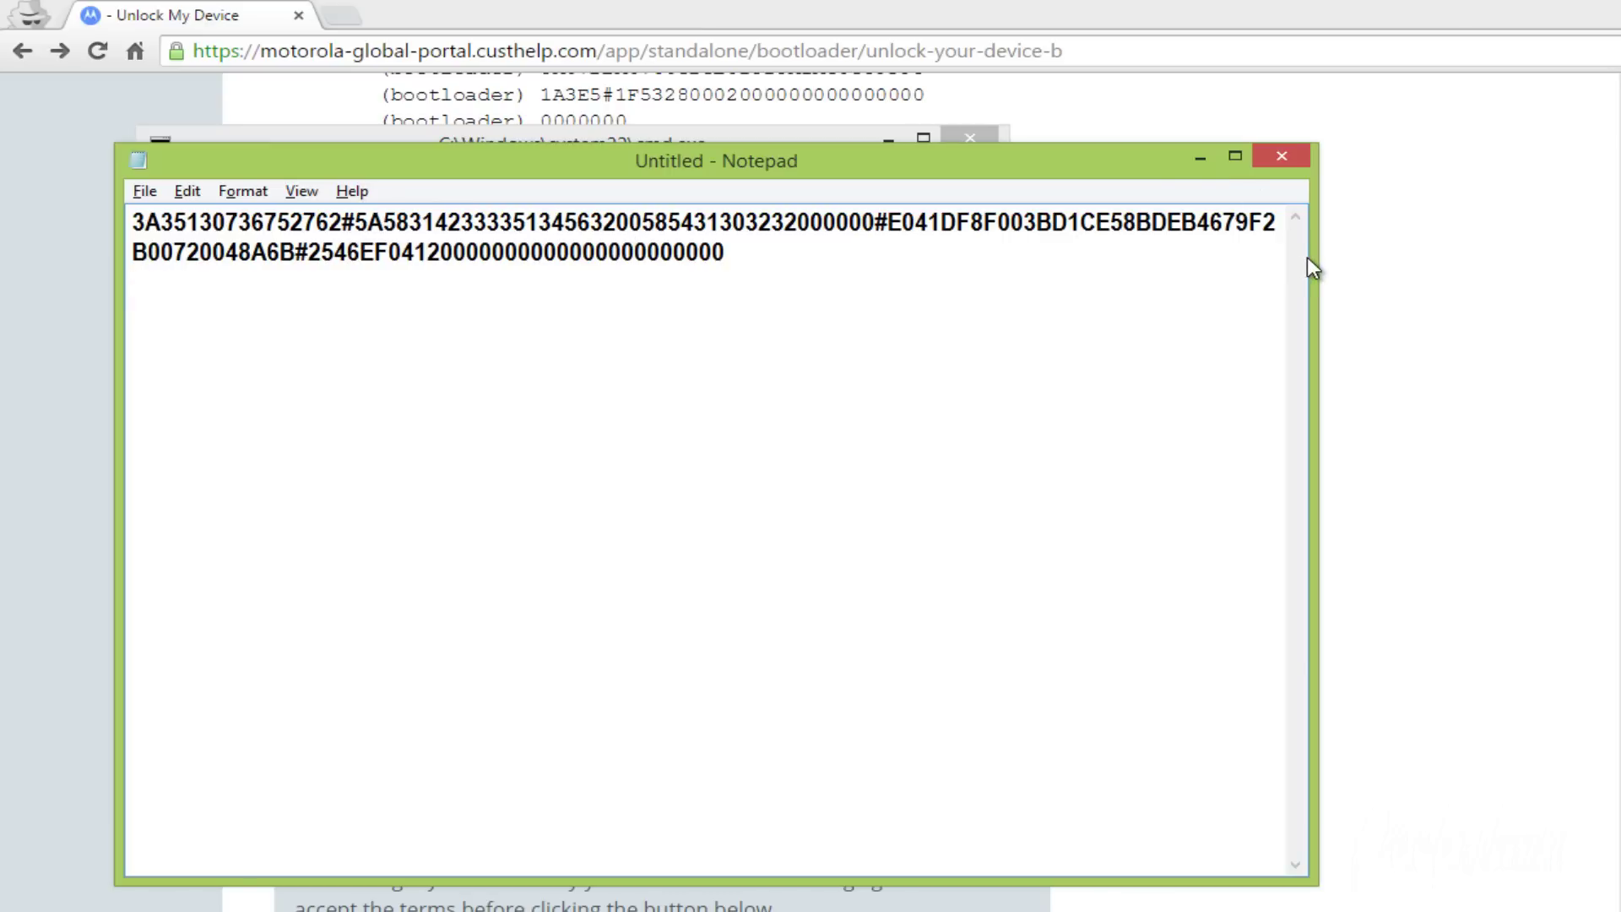
left_click_drag(1311, 266, 1394, 266)
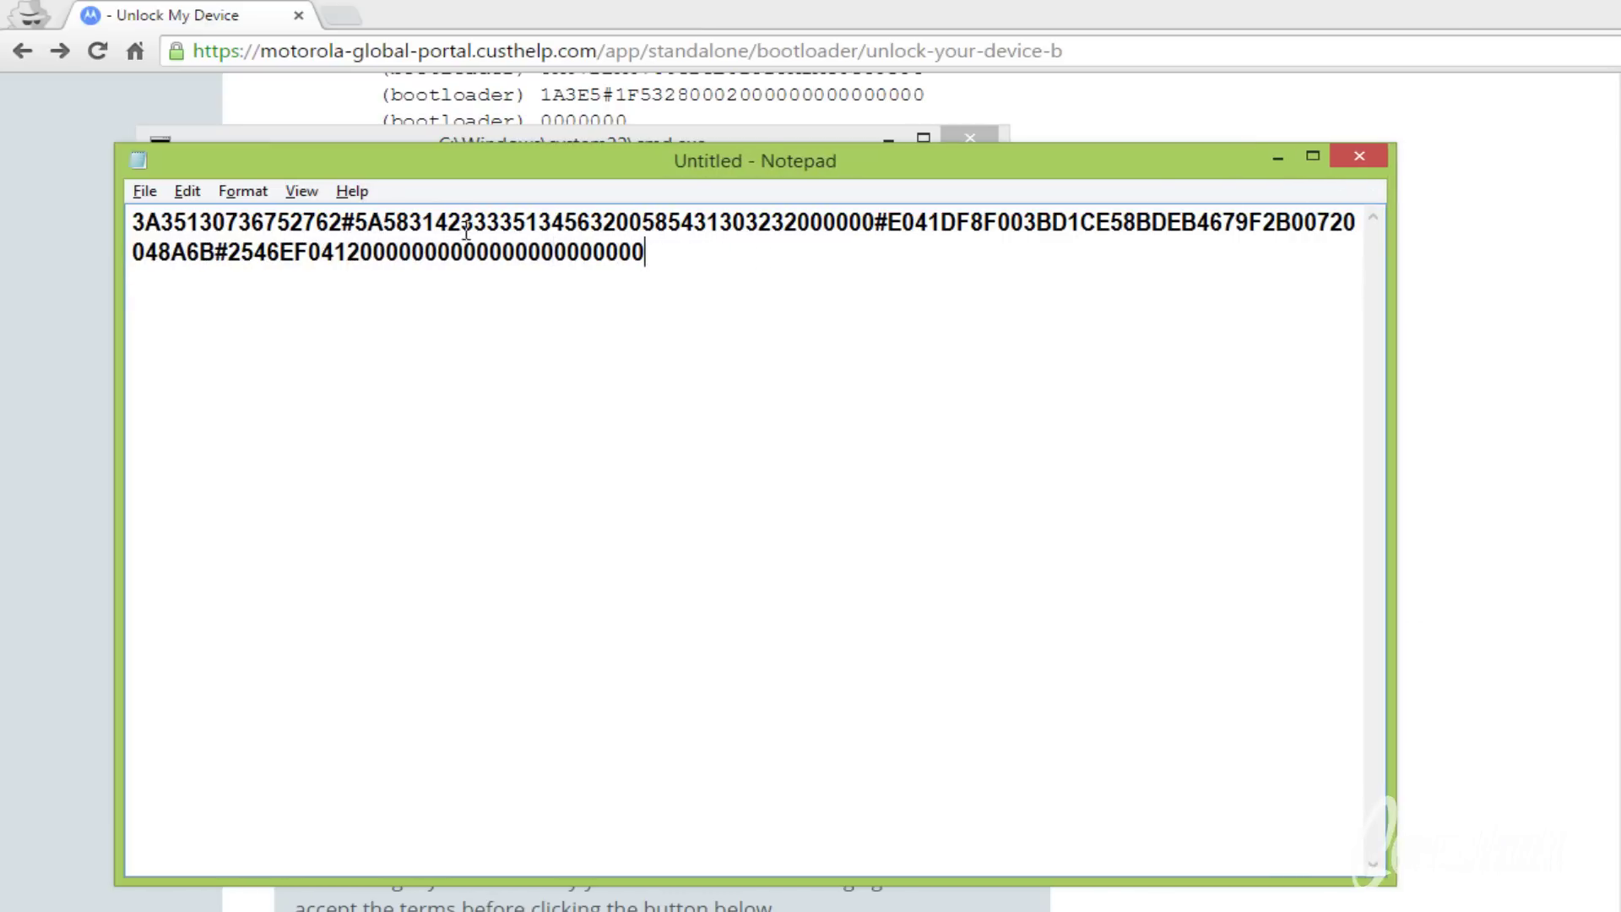
key("ctrl+a")
right_click(268, 259)
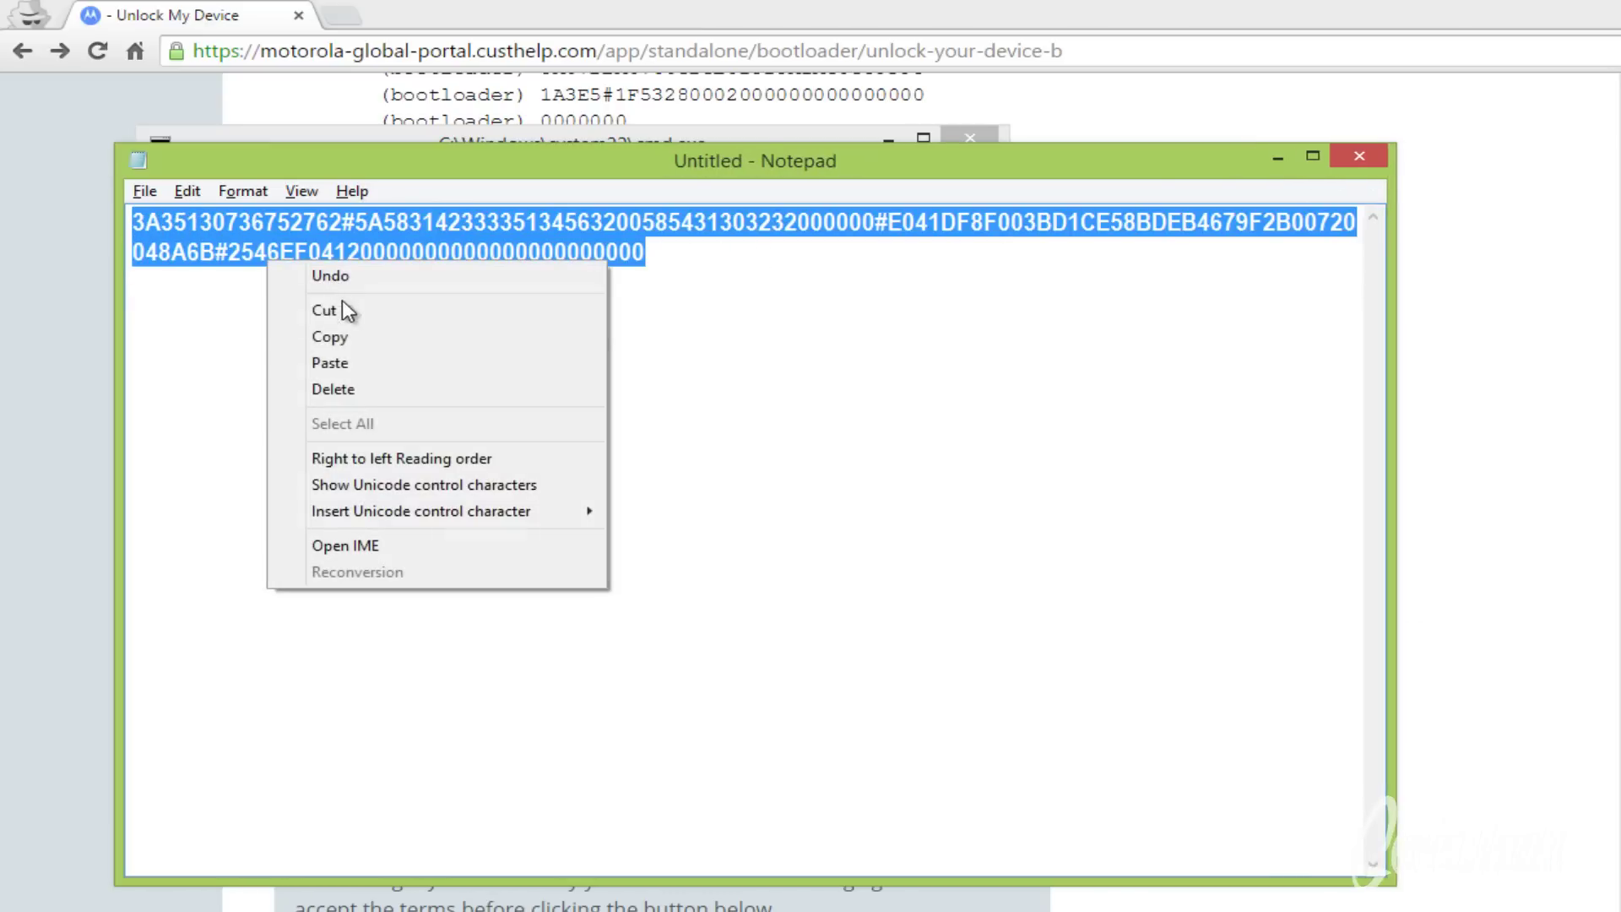
Step: Copy the joined unlock string, paste it into the portal's device ID field and check unlock eligibility
left_click(354, 346)
left_click(23, 379)
right_click(703, 619)
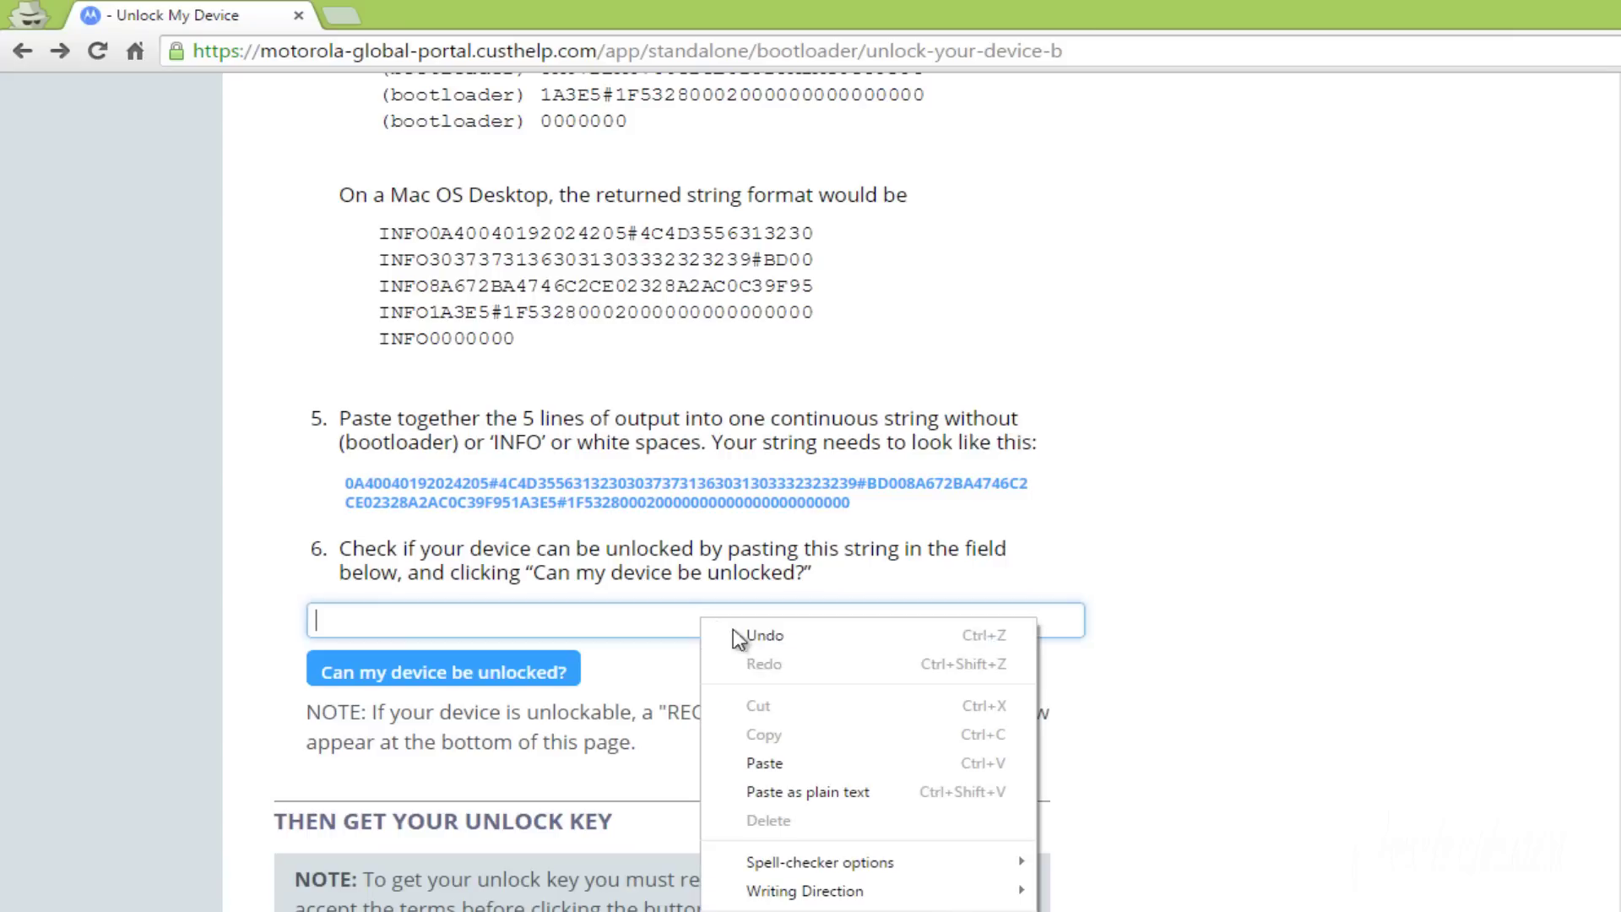
left_click(770, 763)
left_click(453, 693)
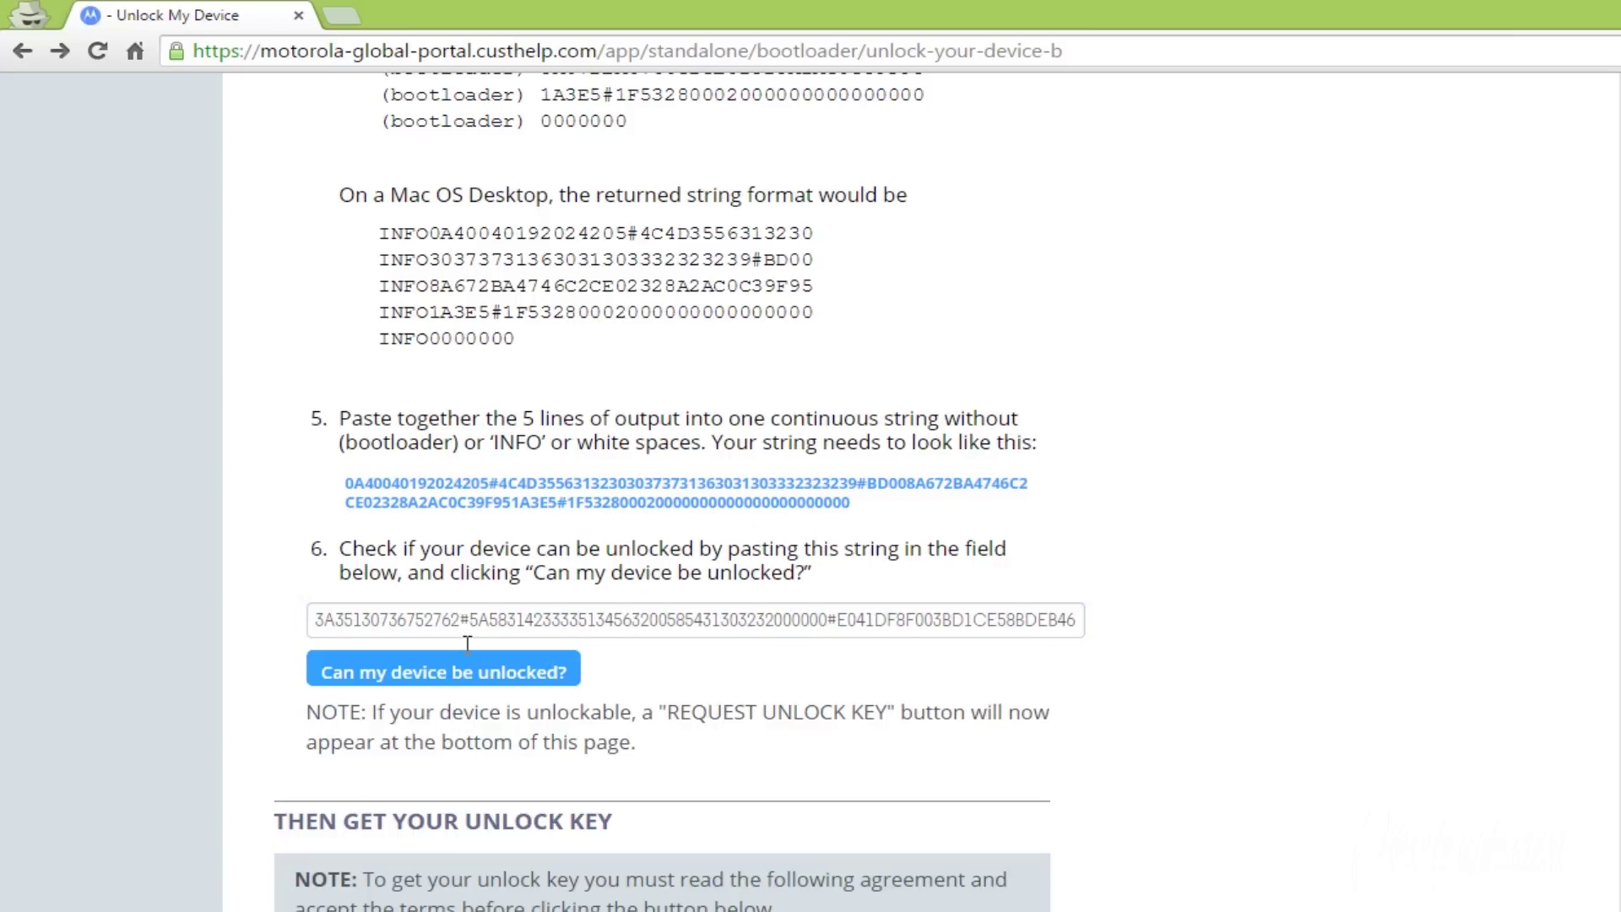
scroll(606, 659, "down", 3)
scroll(606, 659, "down", 3)
scroll(1093, 645, "down", 3)
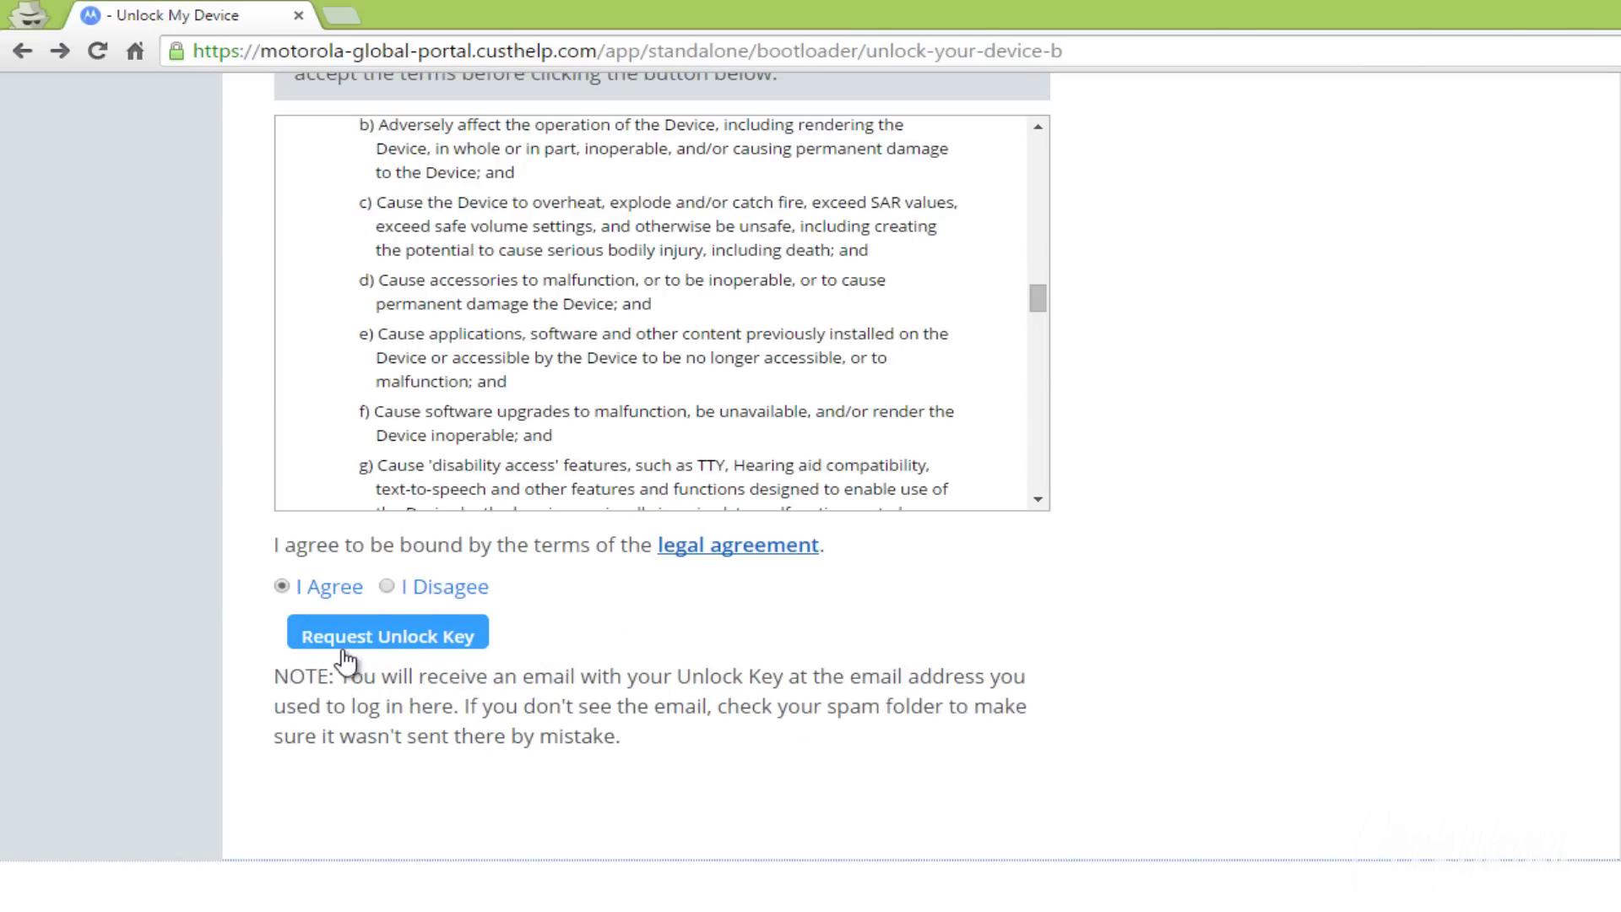
Step: Request the unlock key, accept the warranty warning, and select the unlock code in the Gmail message
left_click(385, 646)
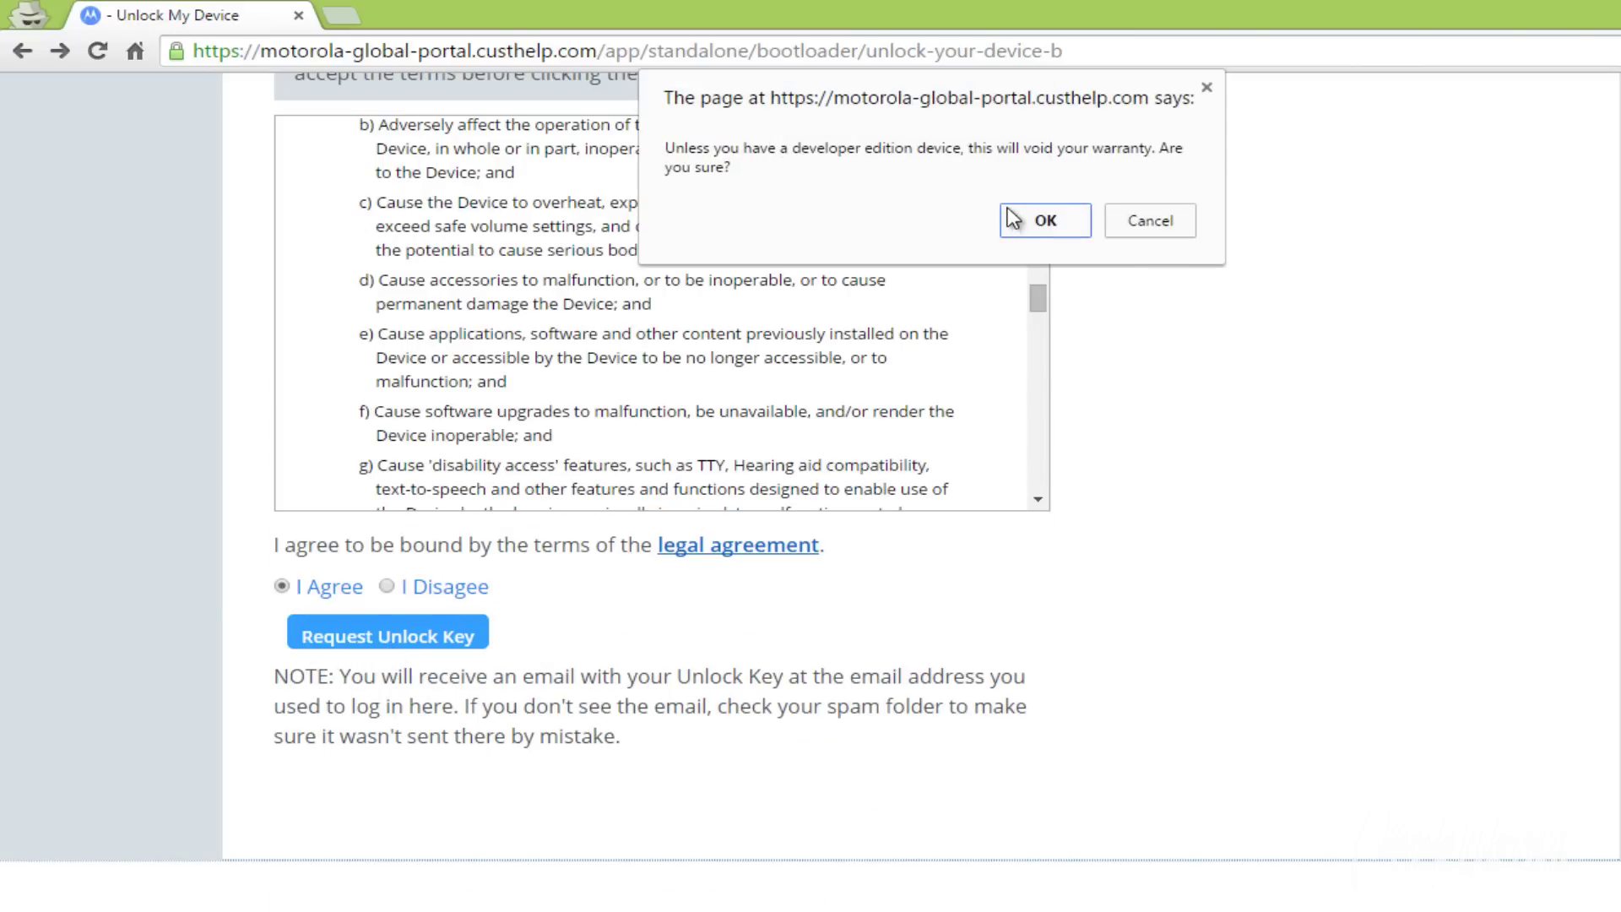
left_click(1039, 221)
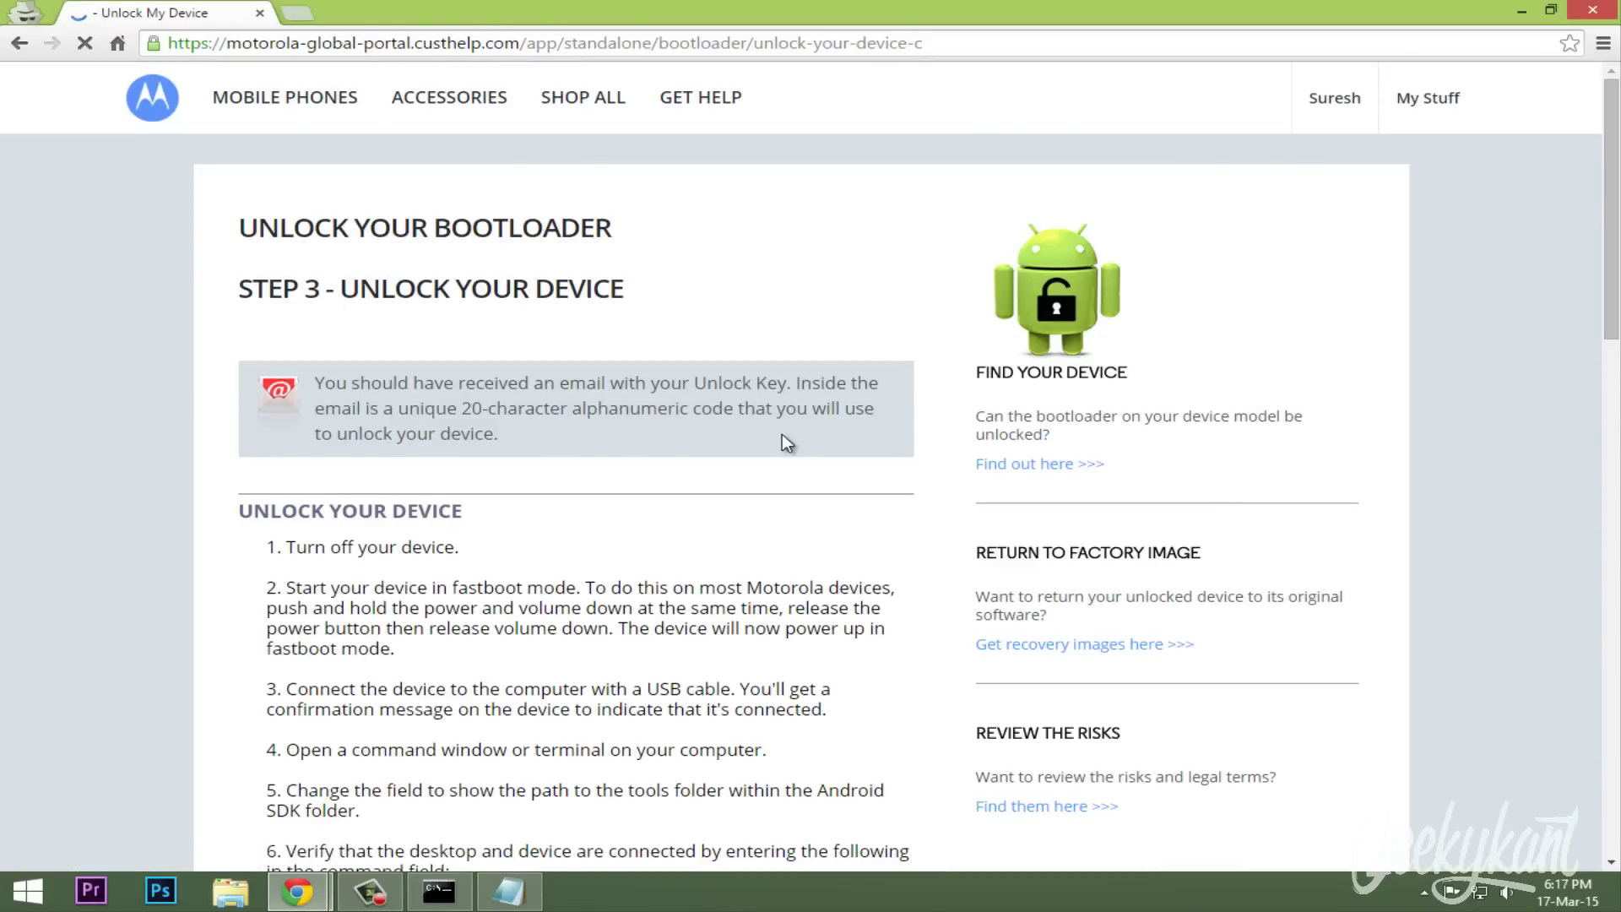
scroll(782, 434, "down", 3)
scroll(546, 298, "up", 2)
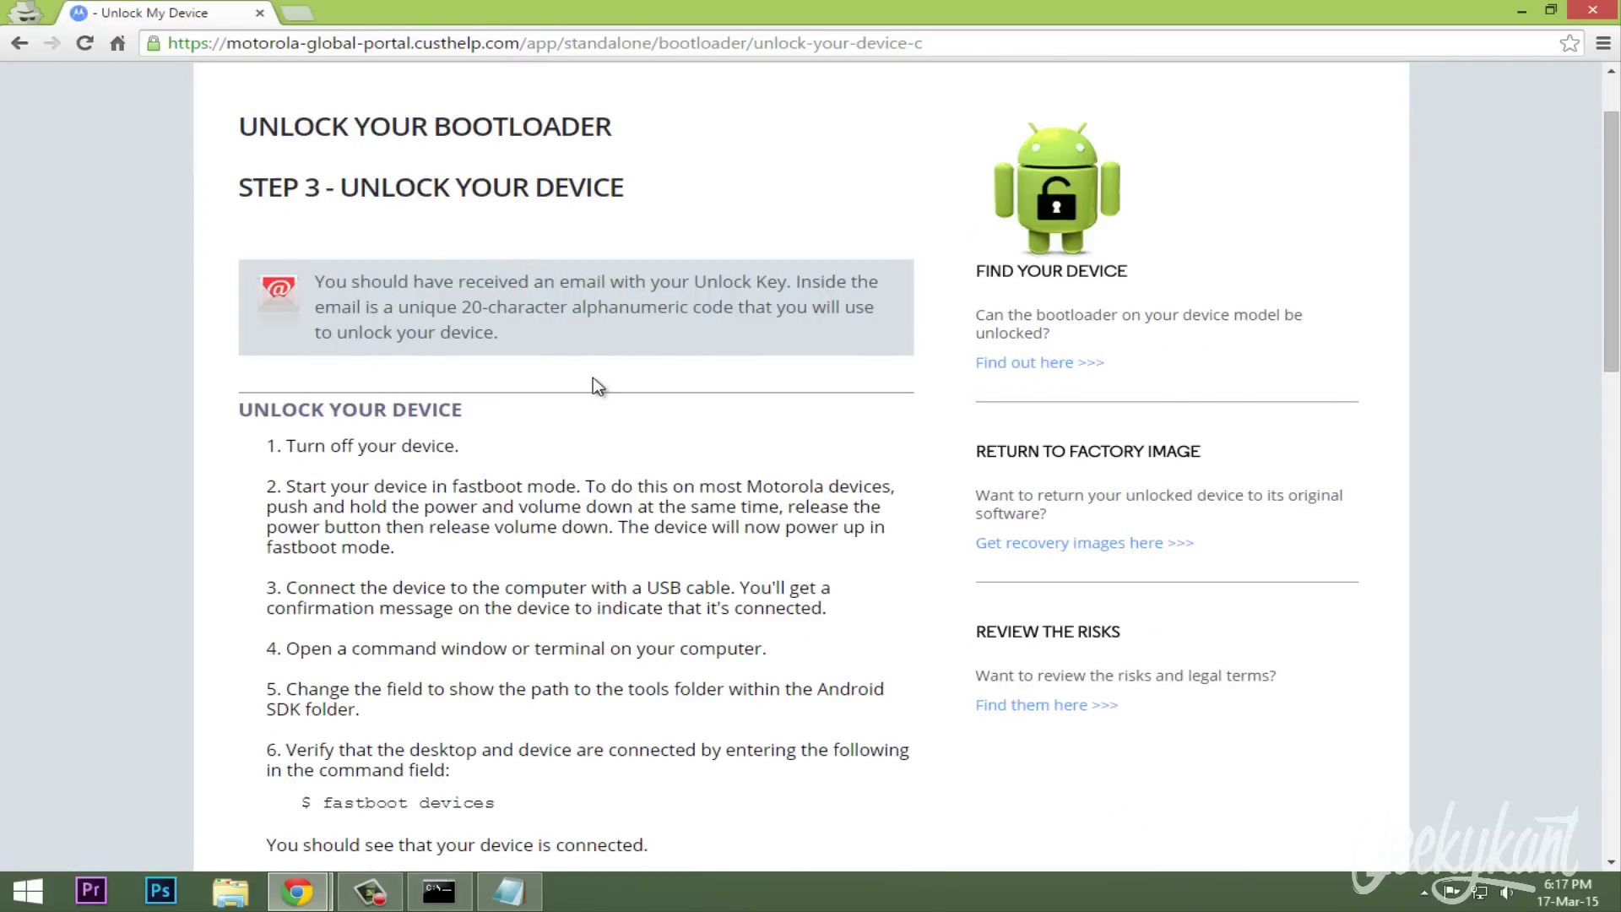
scroll(596, 384, "down", 3)
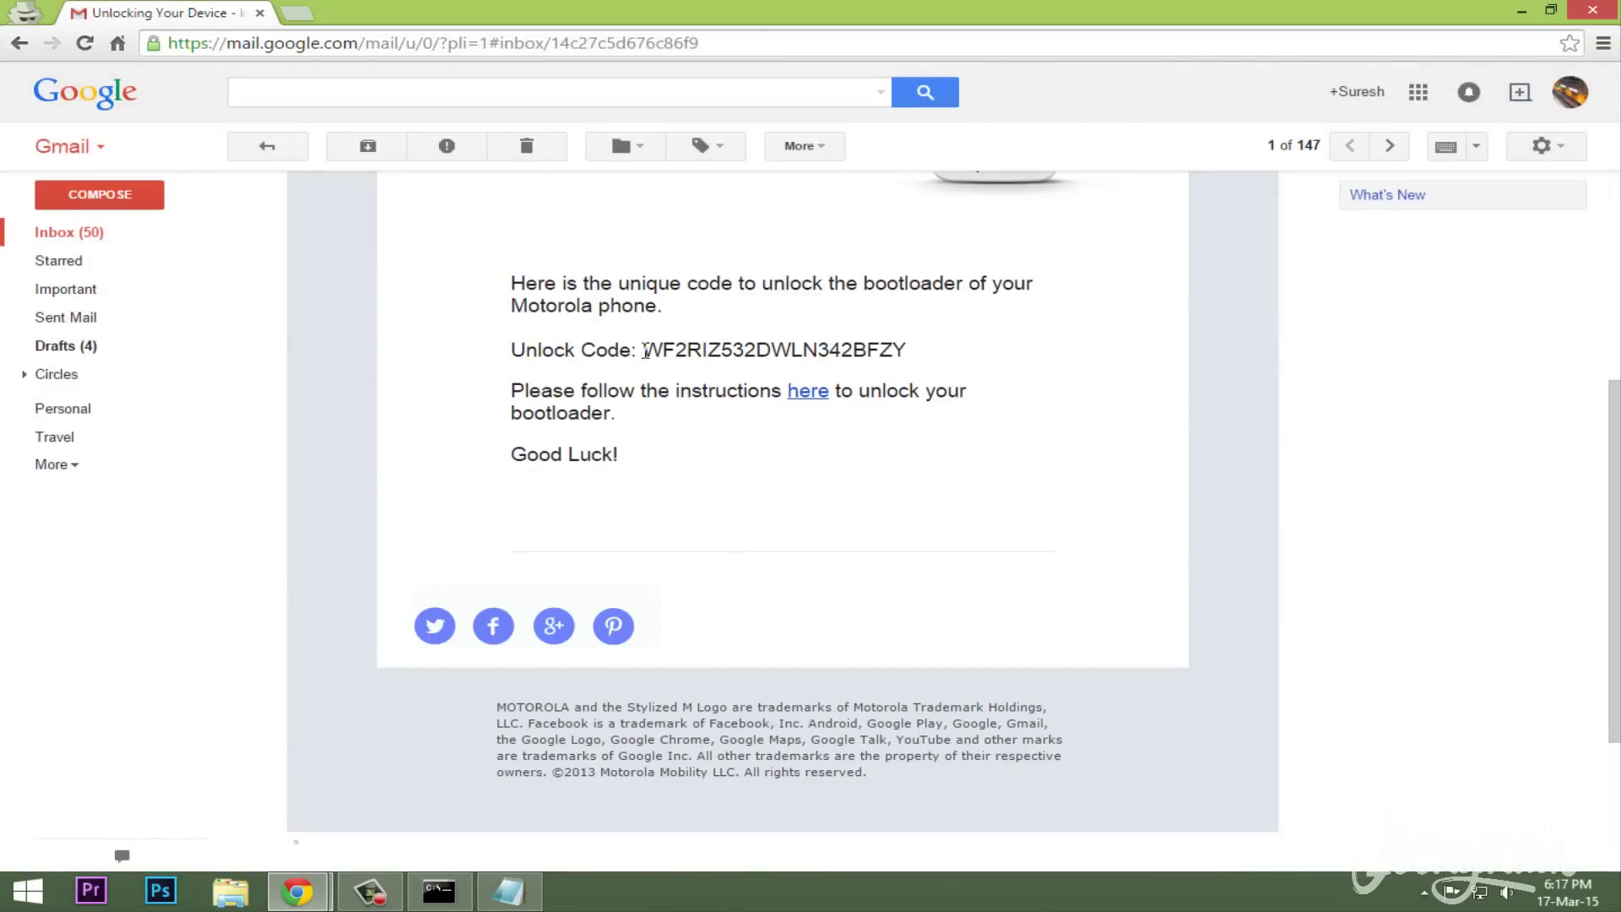
left_click_drag(645, 351, 909, 344)
Step: Run 'fastboot oem unlock' with the emailed code pasted after it
key("alt+Tab")
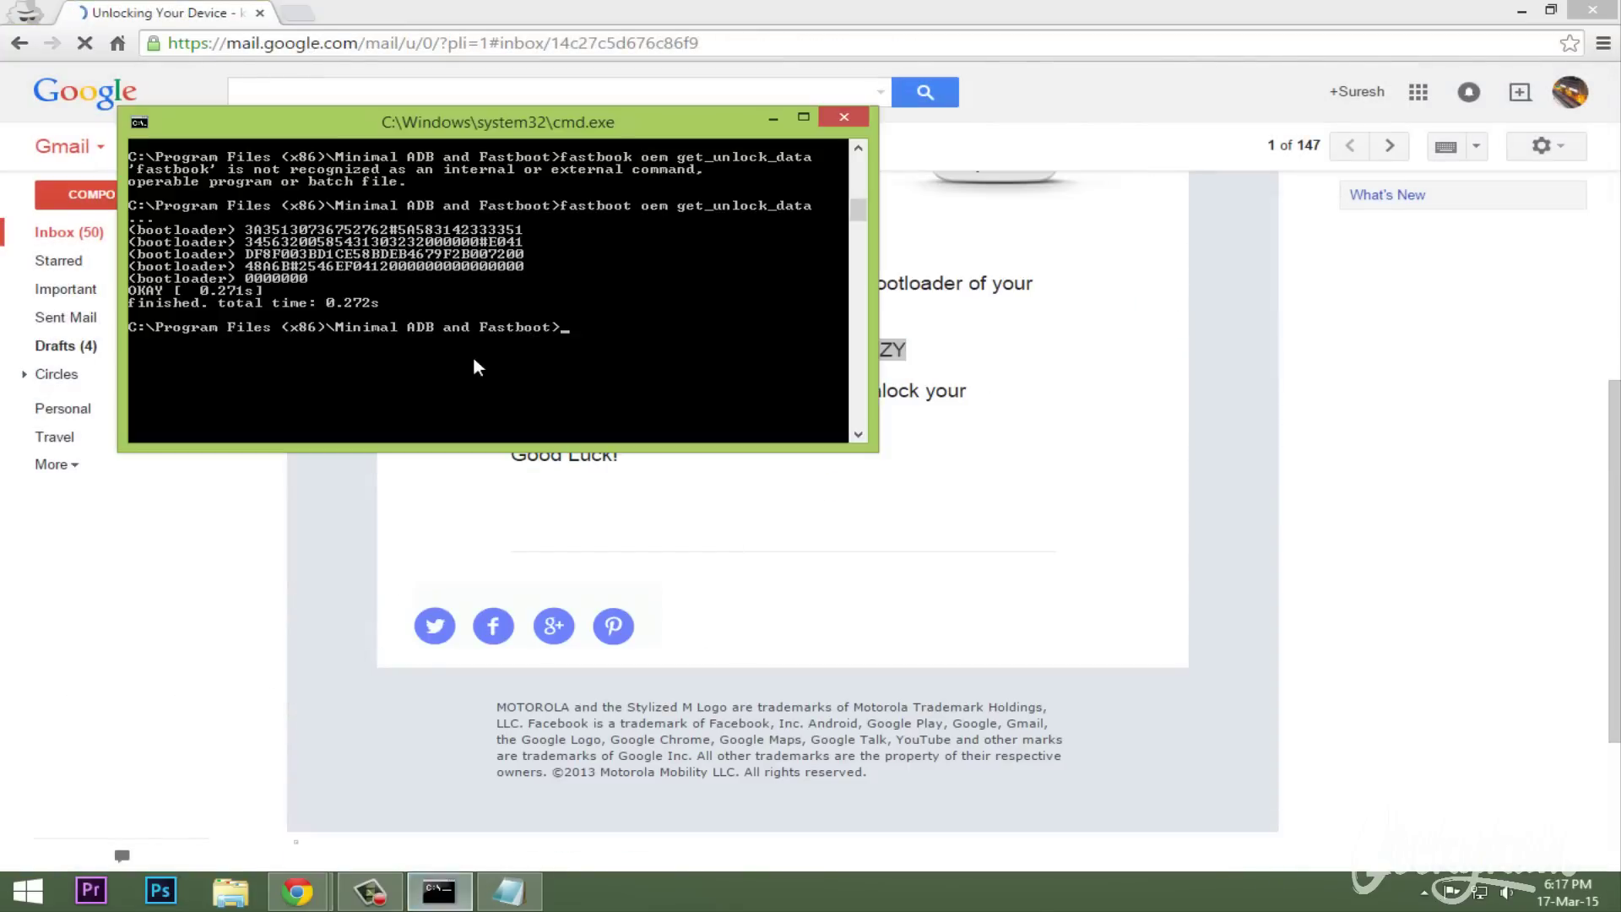
type("fastboot")
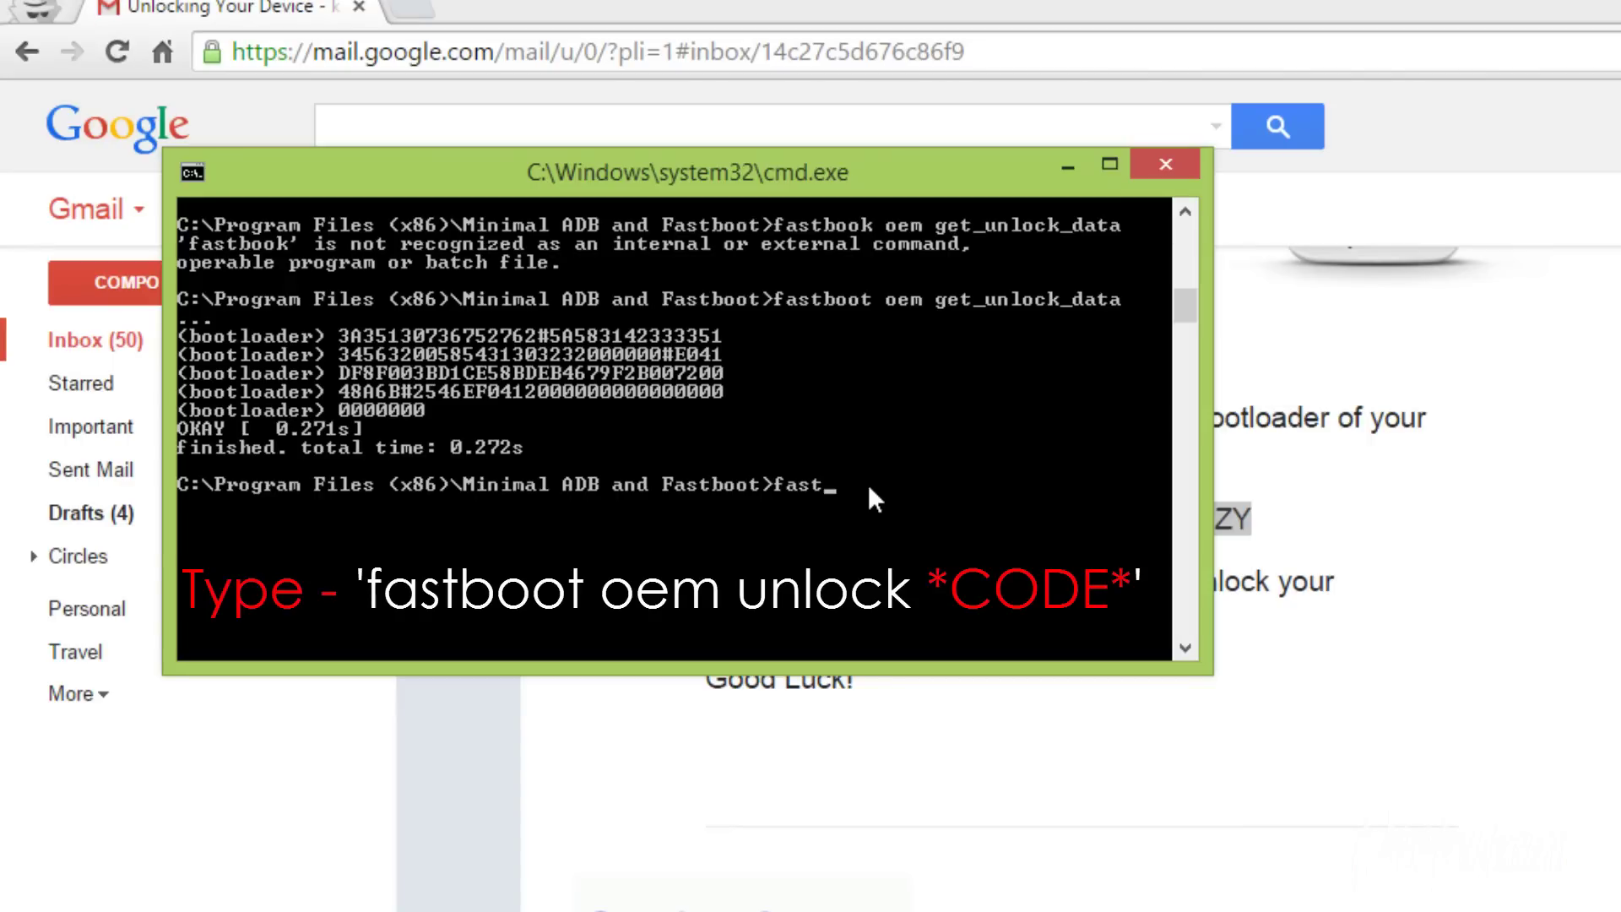
type(" oem ")
type("unlock")
right_click(1045, 484)
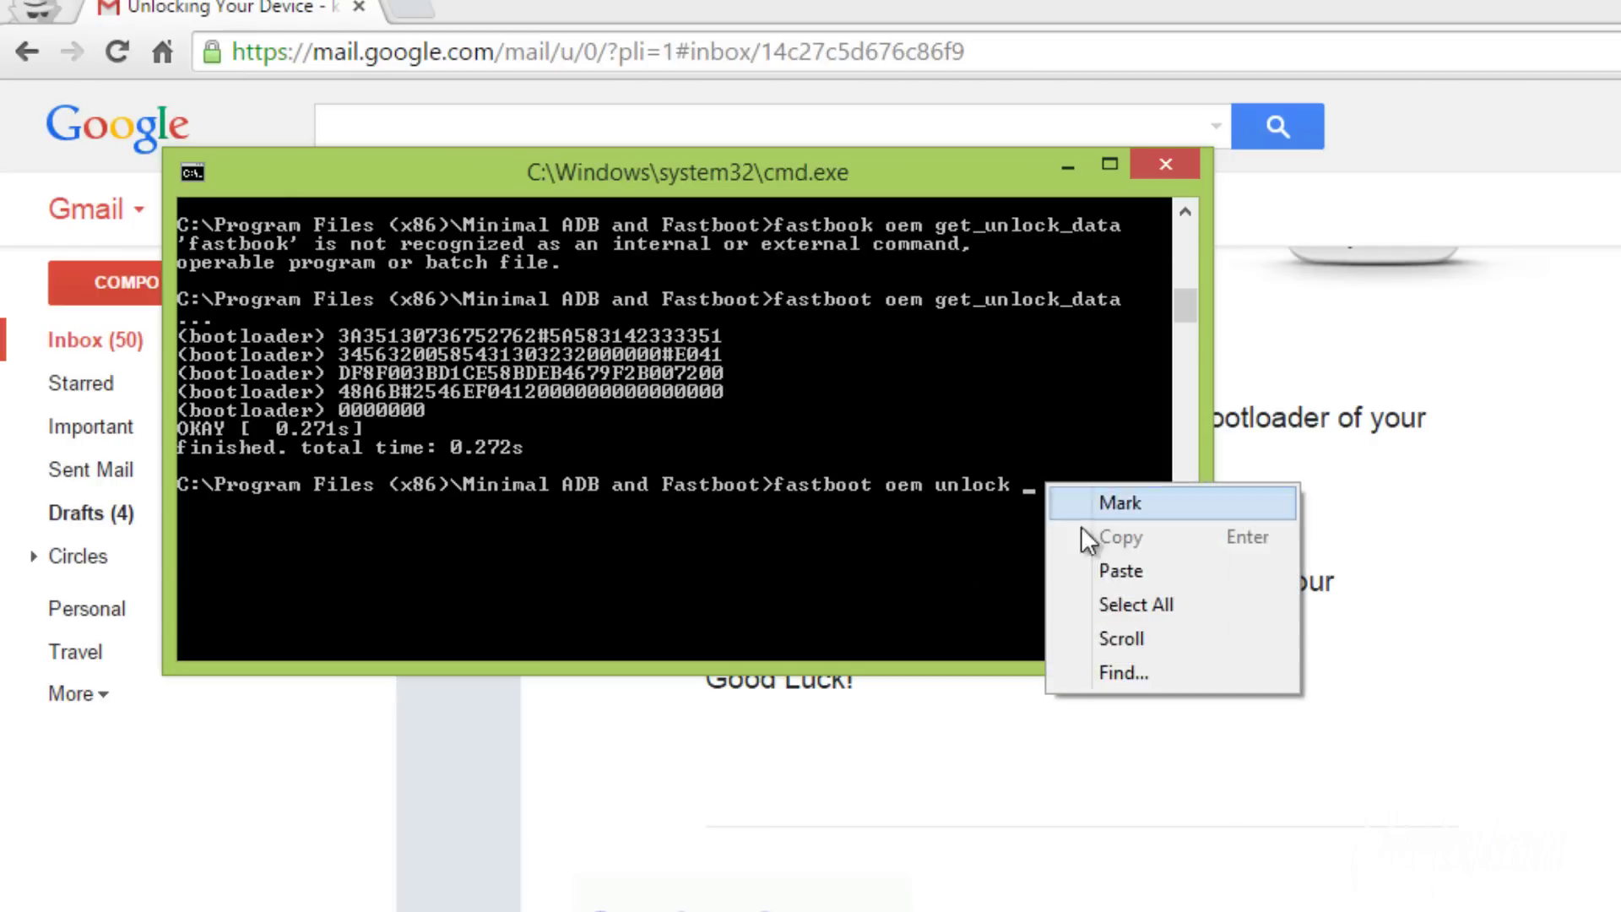
left_click(1120, 572)
key("Return")
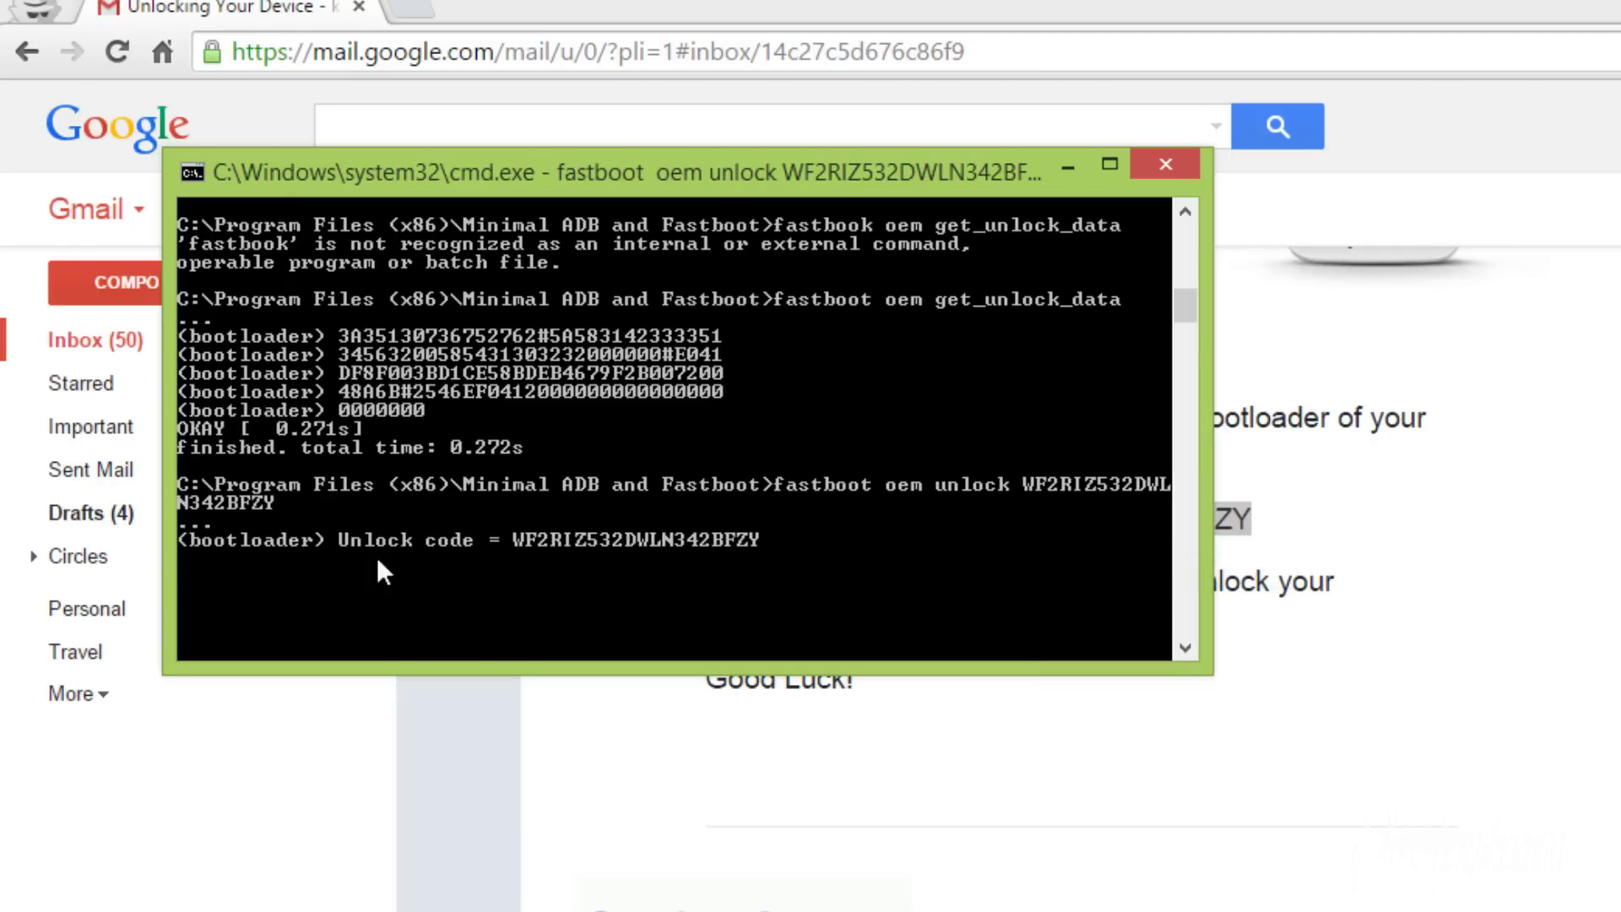
scroll(532, 568, "down", 2)
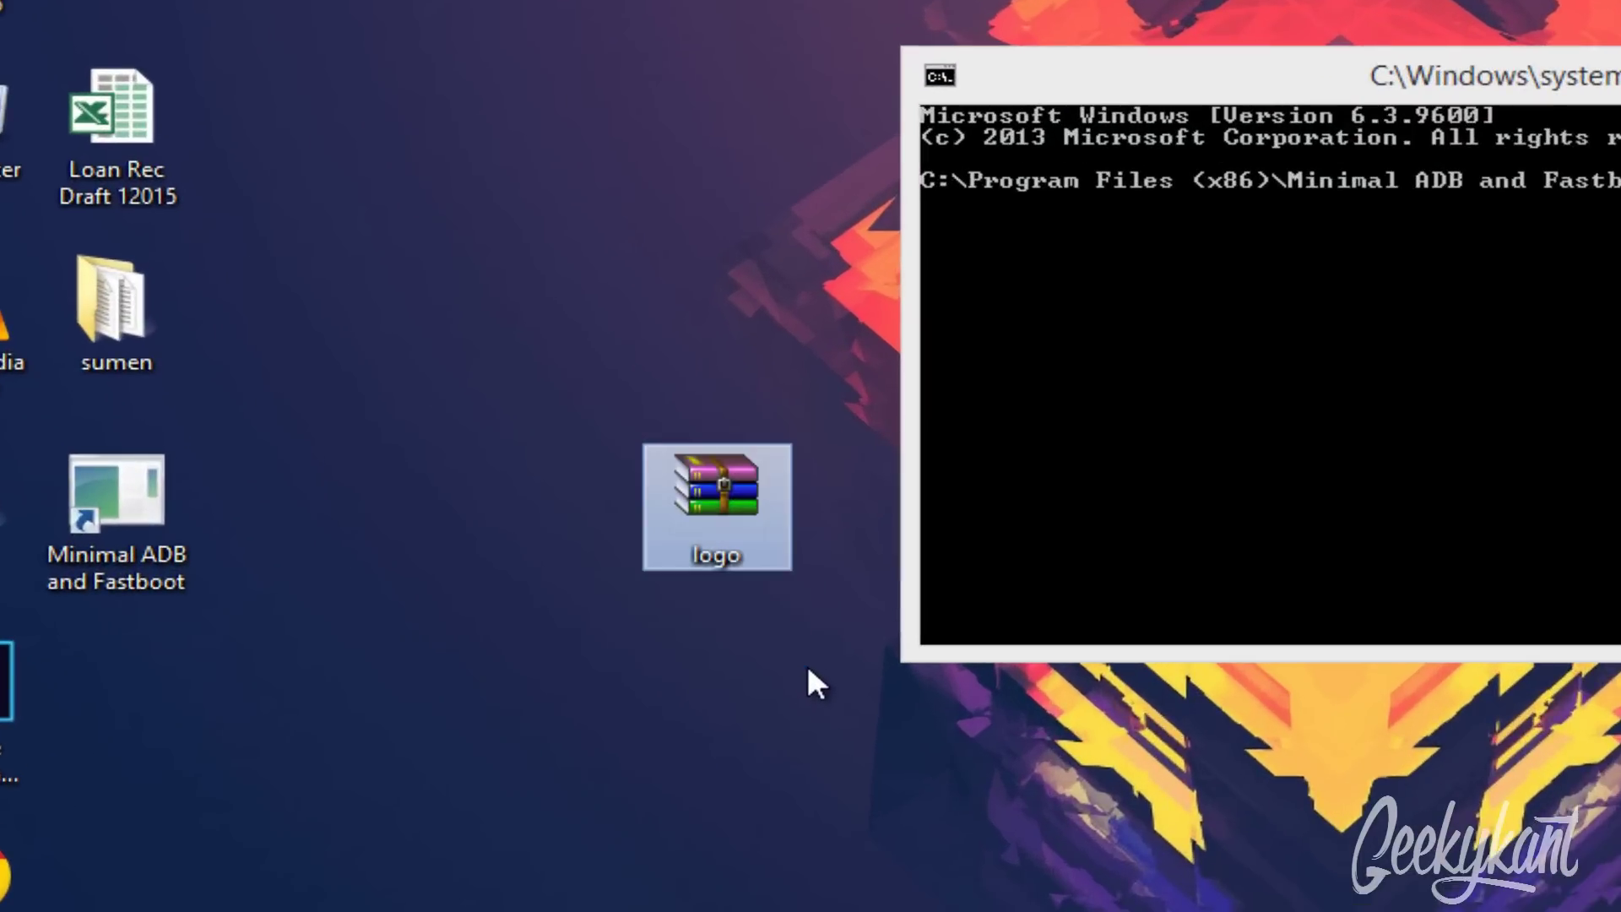
Step: Open the Minimal ADB and Fastboot shortcut's properties and go to its file location
left_click(791, 437)
right_click(87, 513)
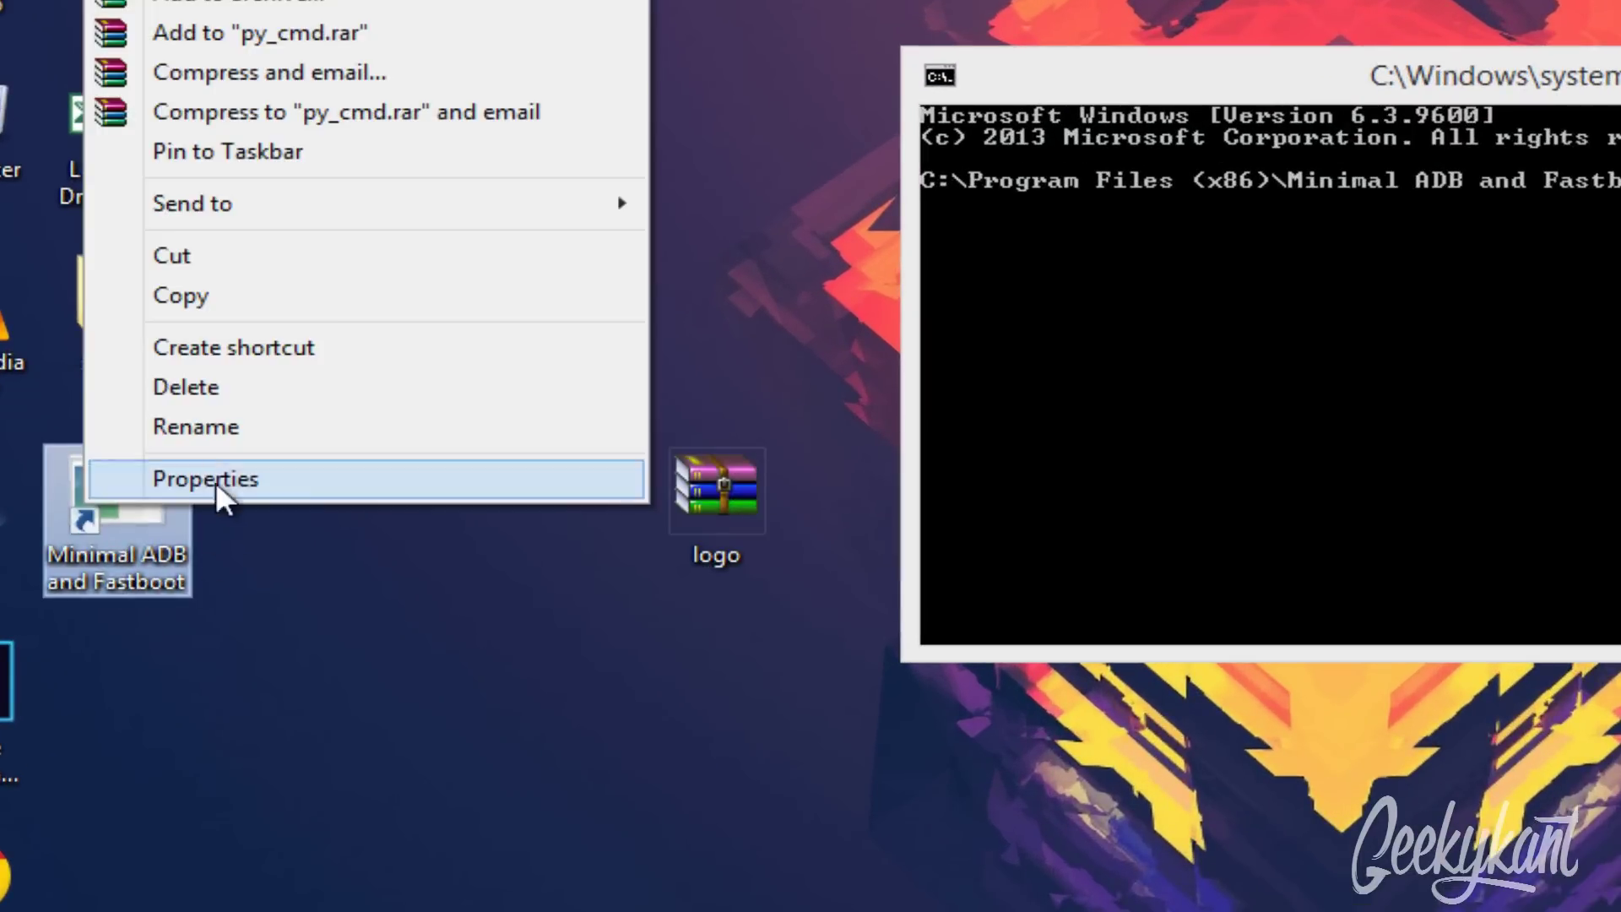
left_click(297, 512)
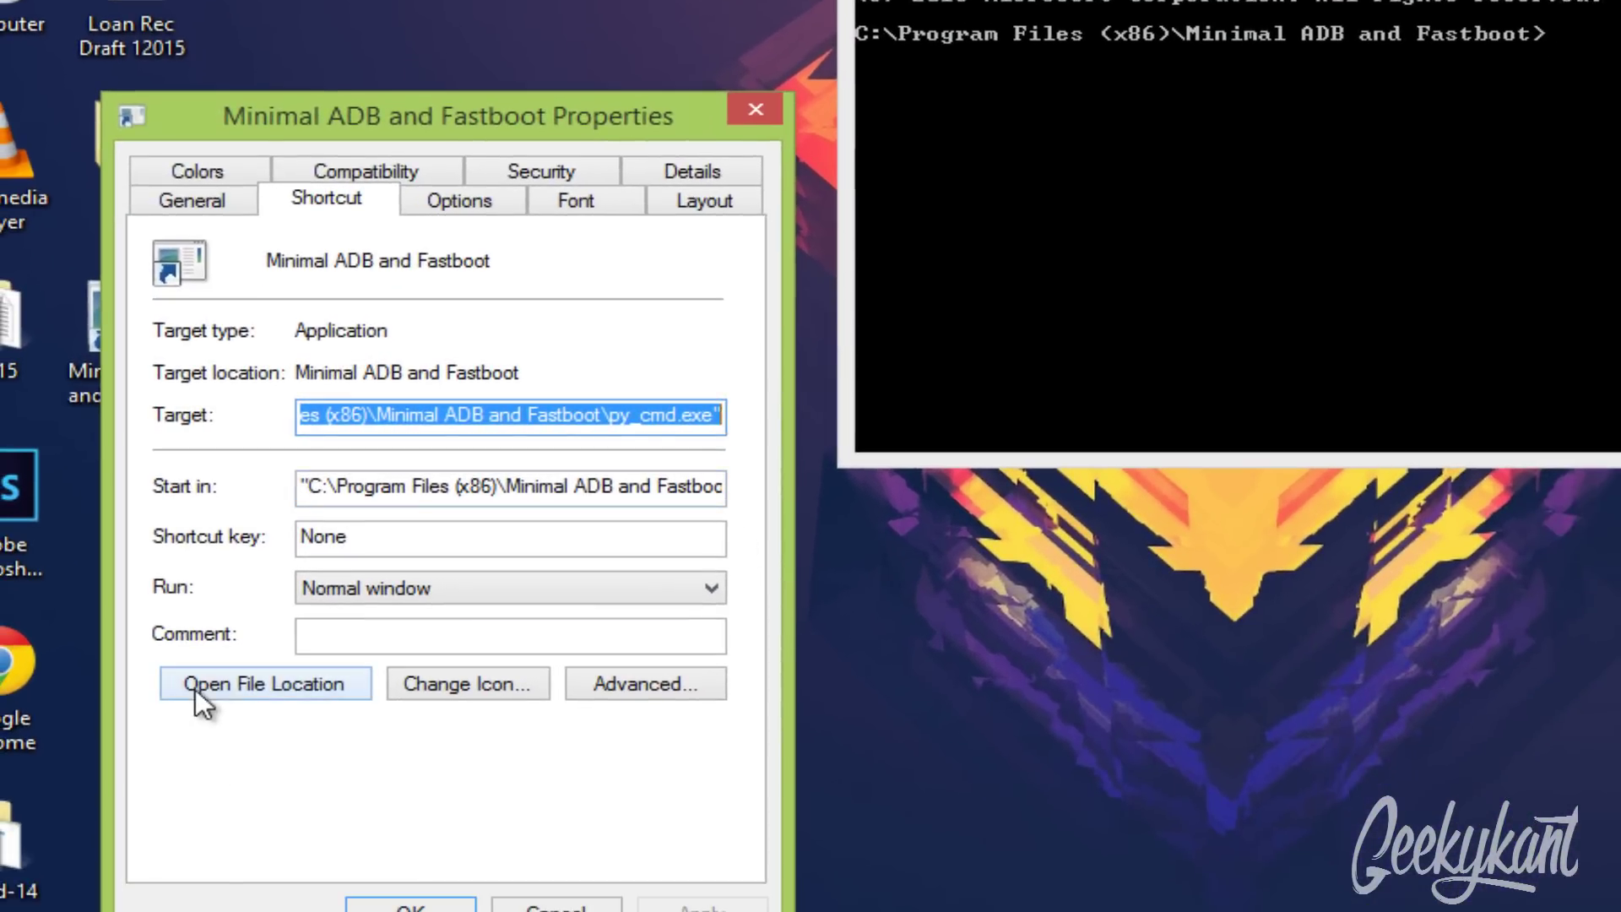
left_click(197, 688)
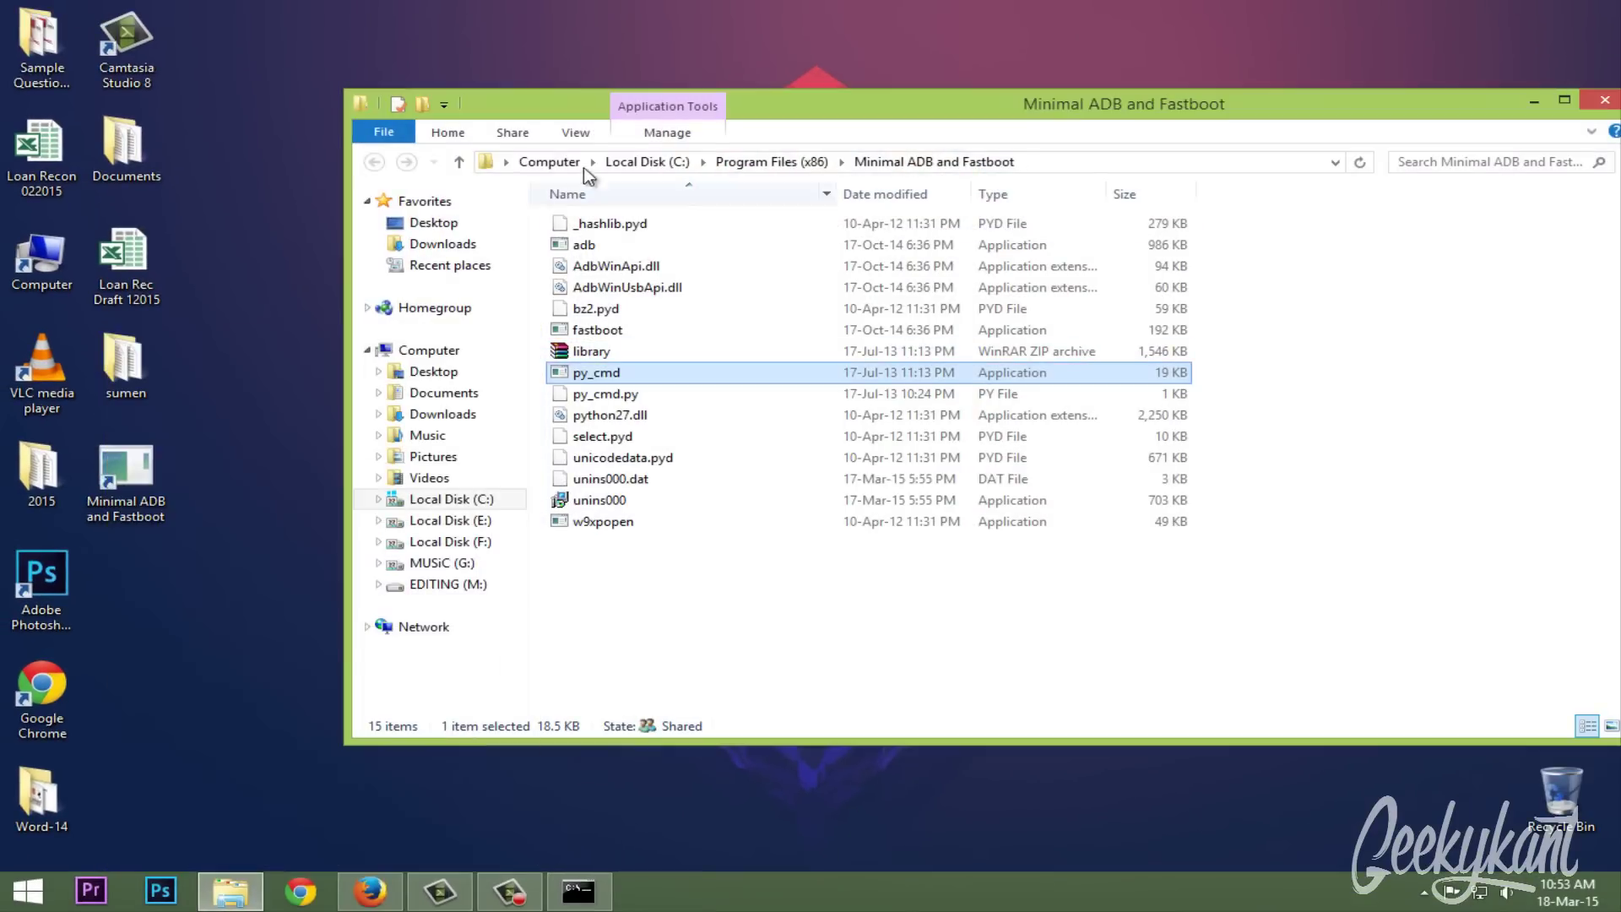
Step: Copy the logo archive from the desktop into the program folder, granting administrator permission
left_click_drag(605, 106, 850, 107)
right_click(490, 470)
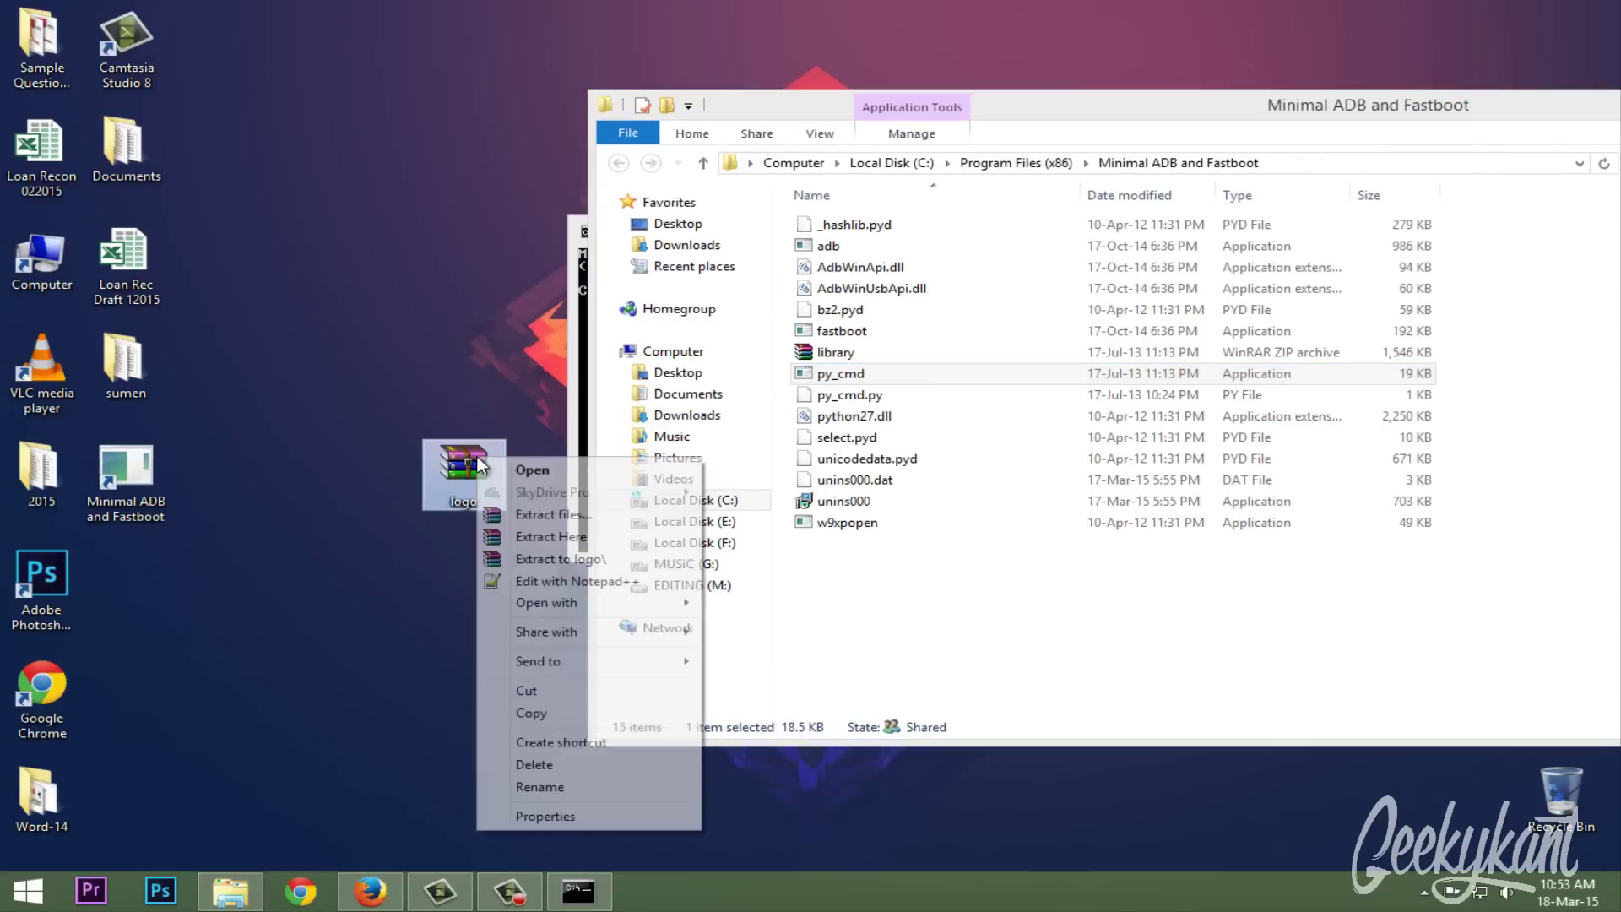
left_click(562, 718)
left_click(880, 611)
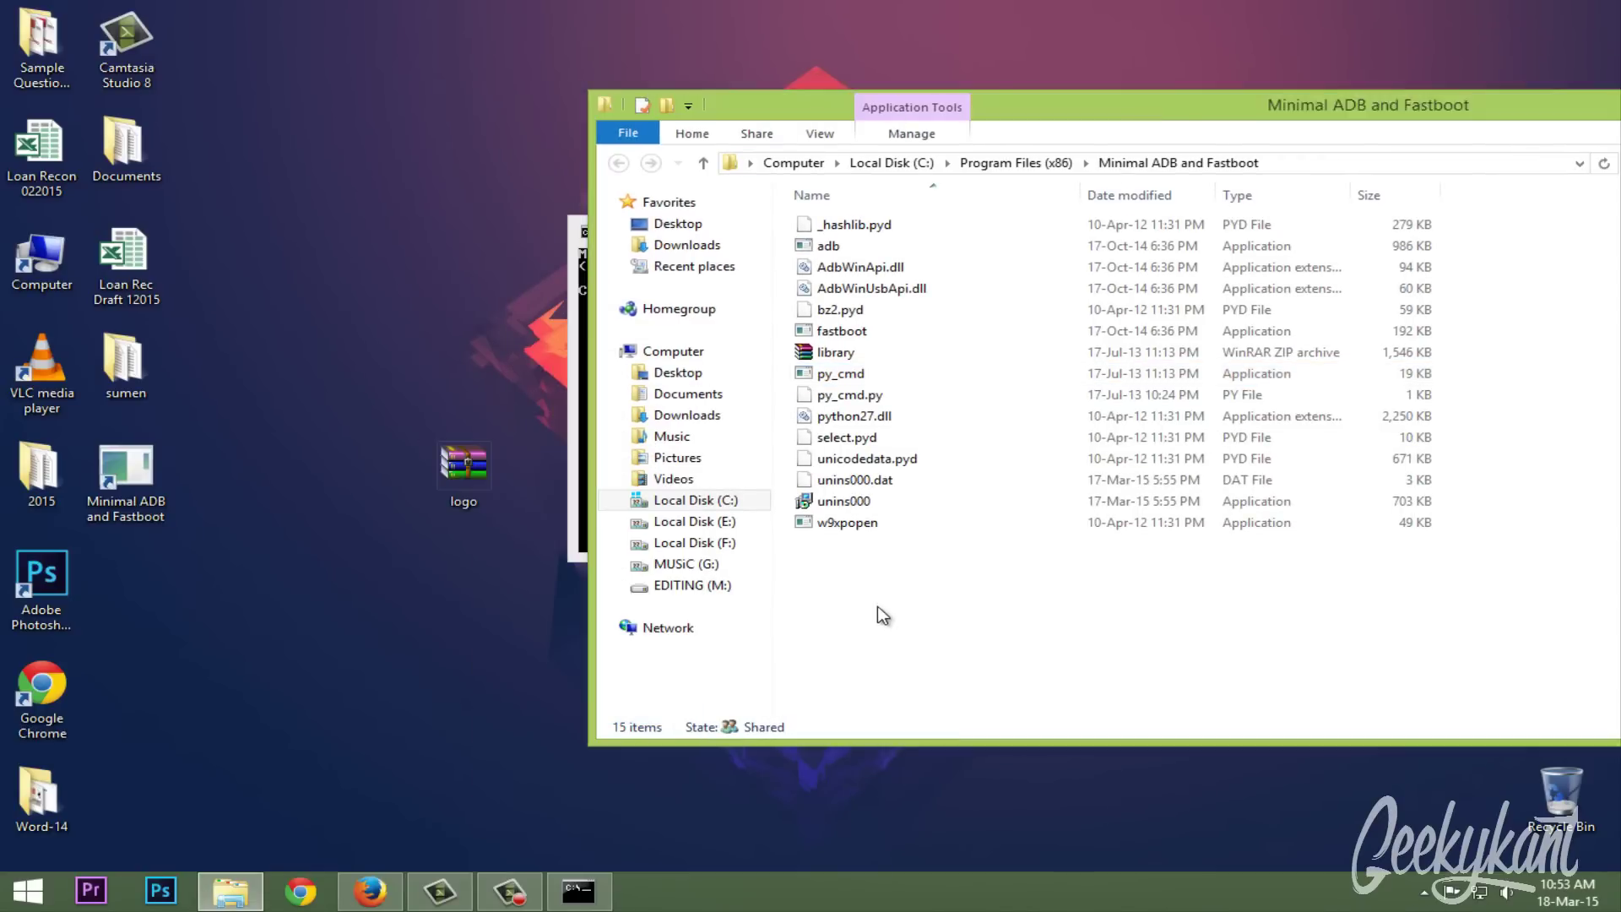
right_click(883, 591)
left_click(971, 728)
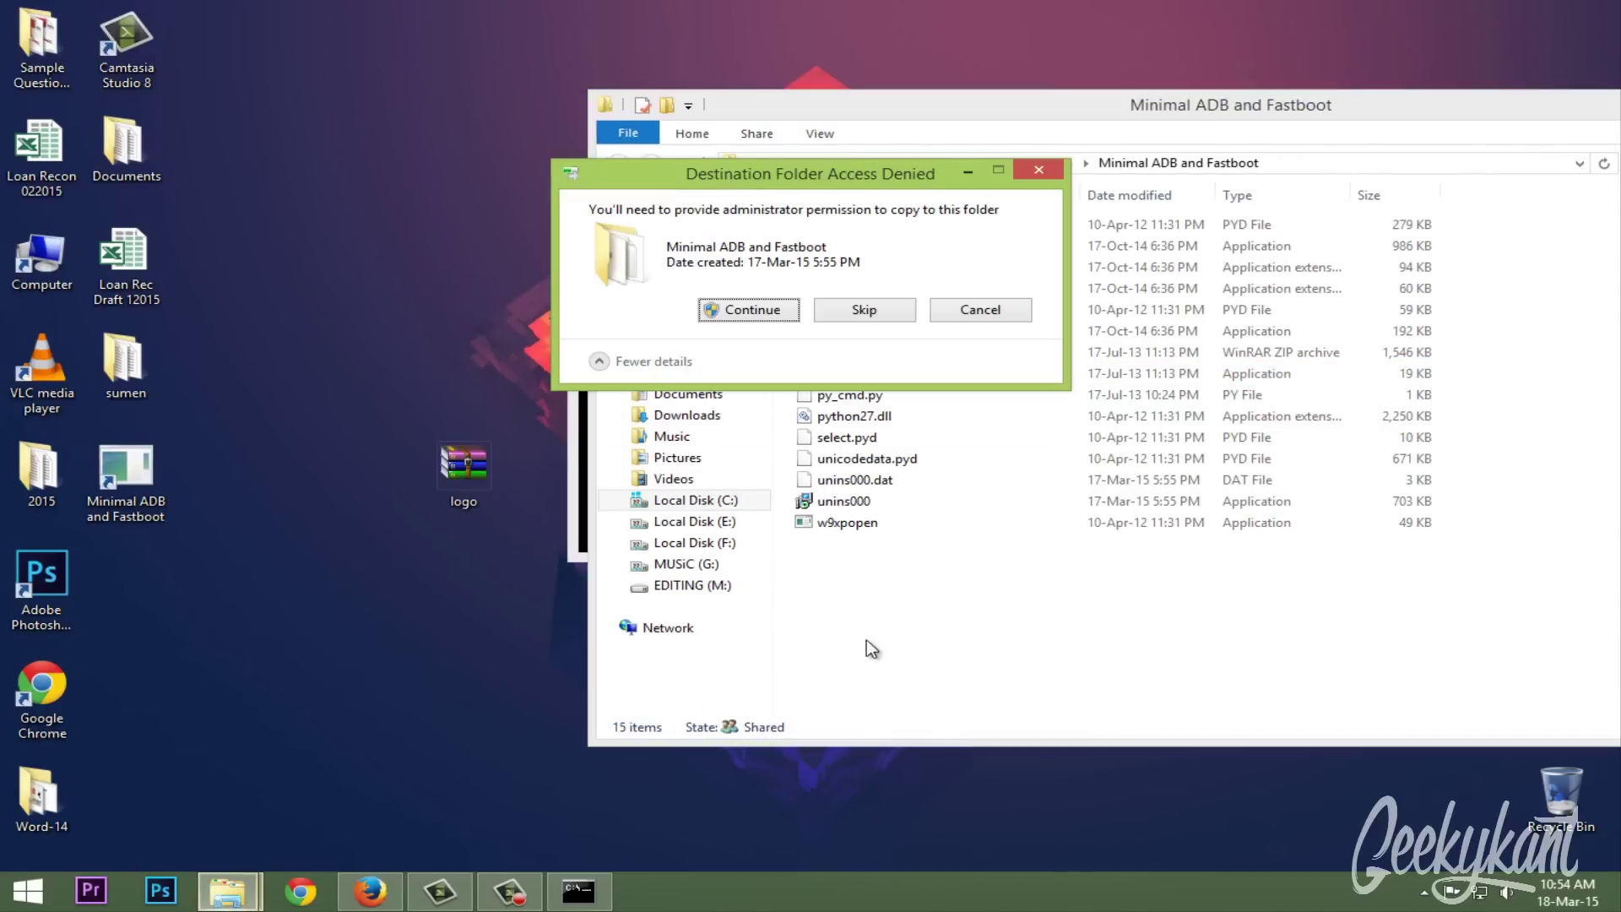
left_click(721, 315)
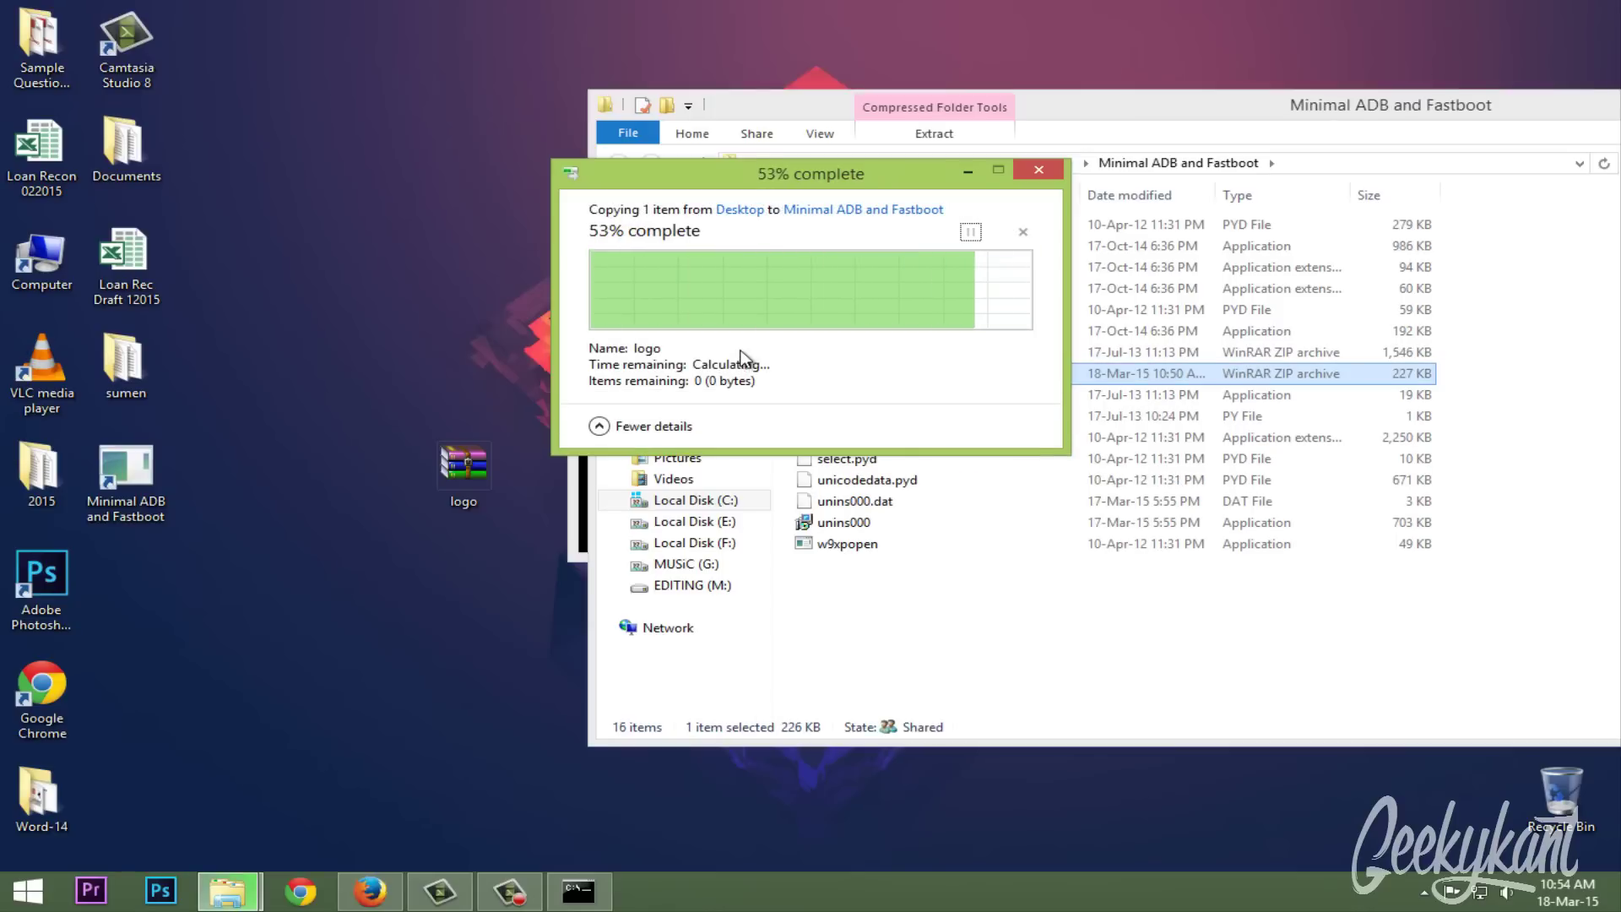
left_click_drag(1010, 95, 765, 112)
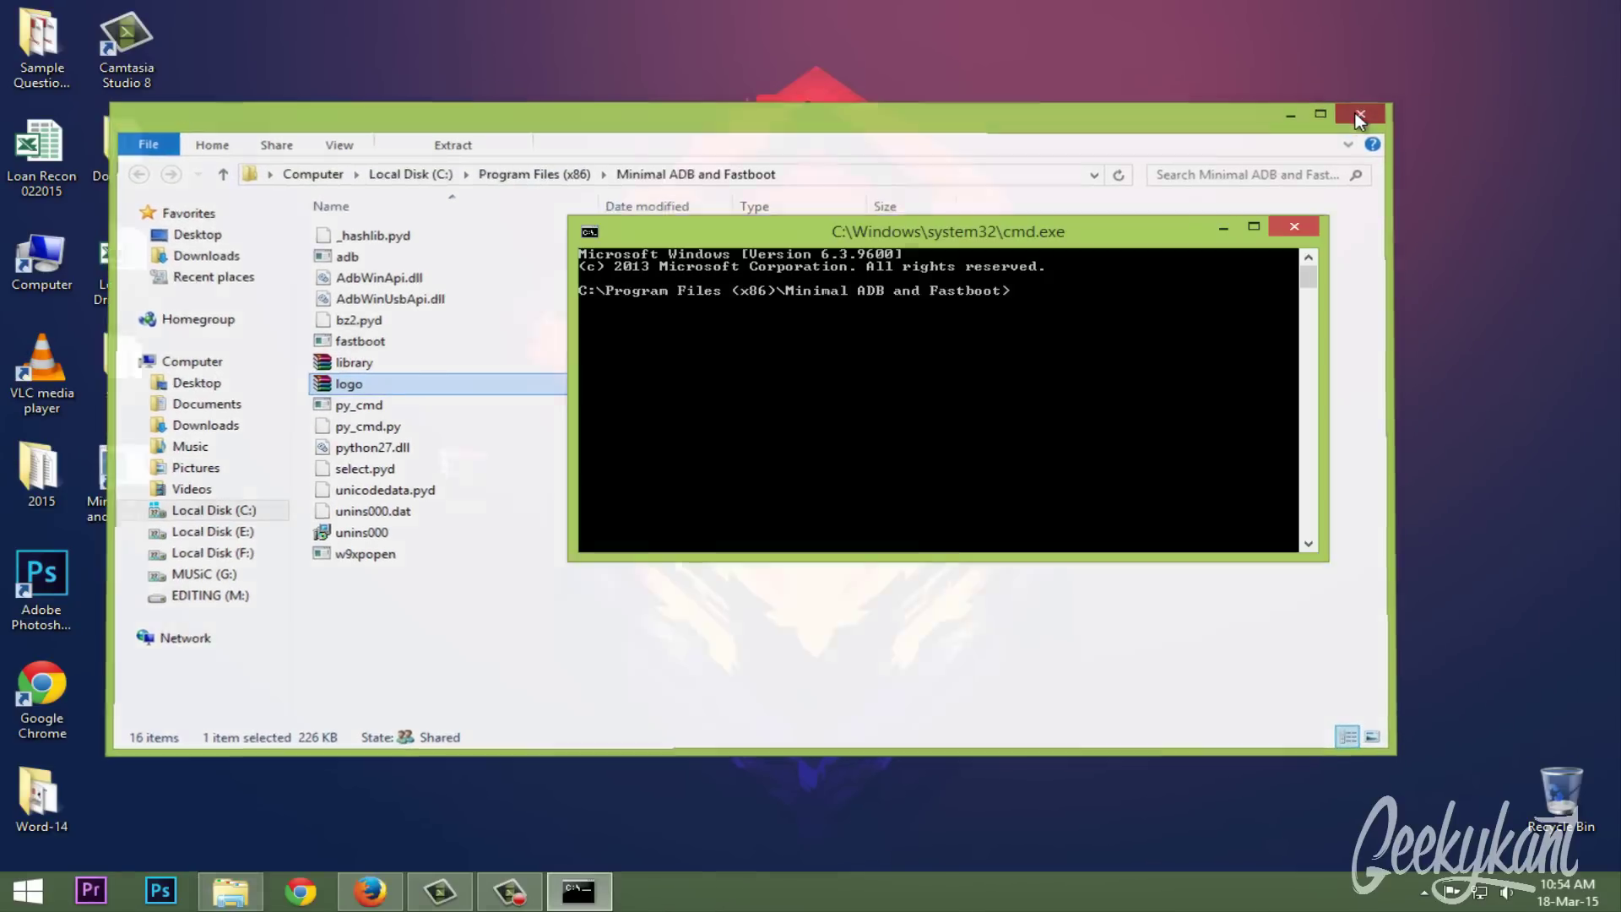
Step: Run 'fastboot flash logo logo.bin' to flash the Motorola boot logo to the phone
left_click(1362, 117)
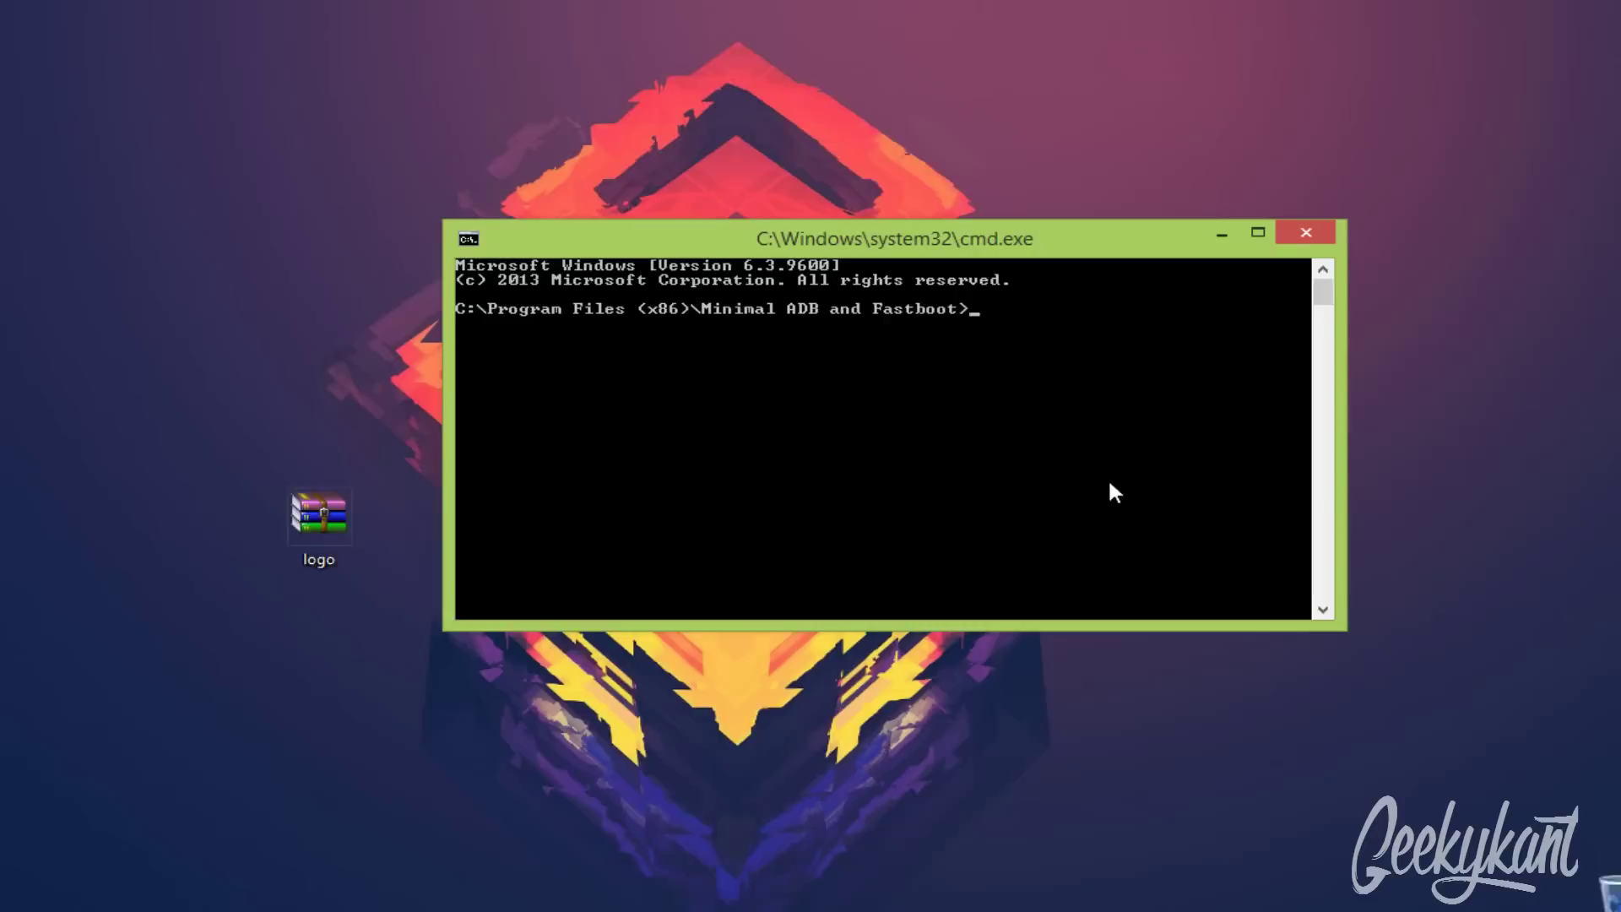
type("fas")
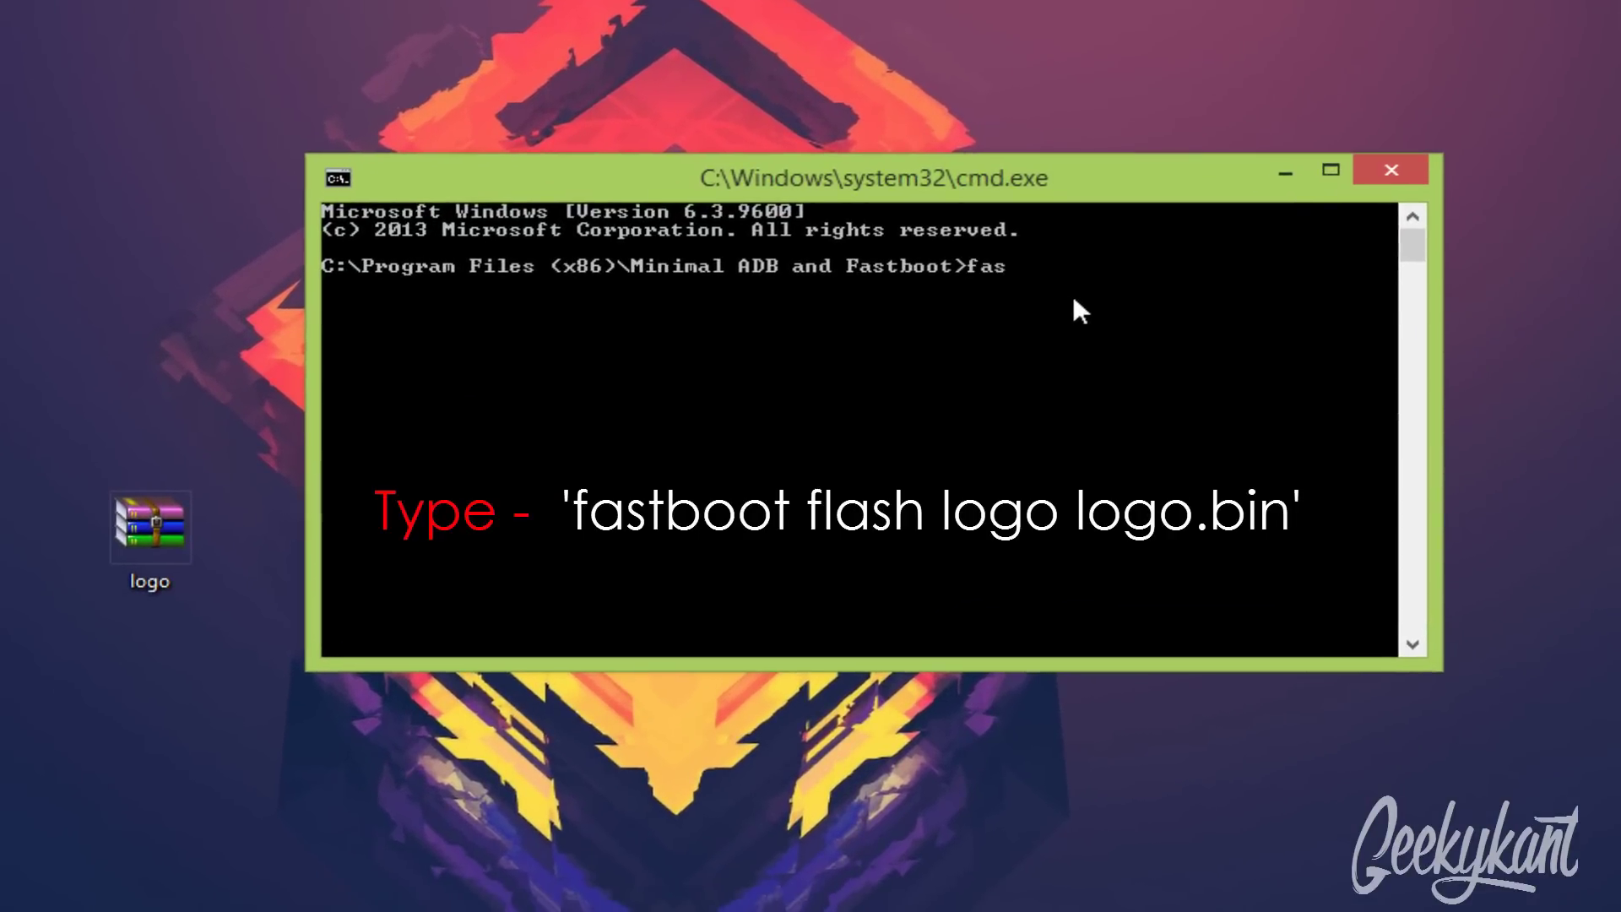
type("tboot flash logo lo")
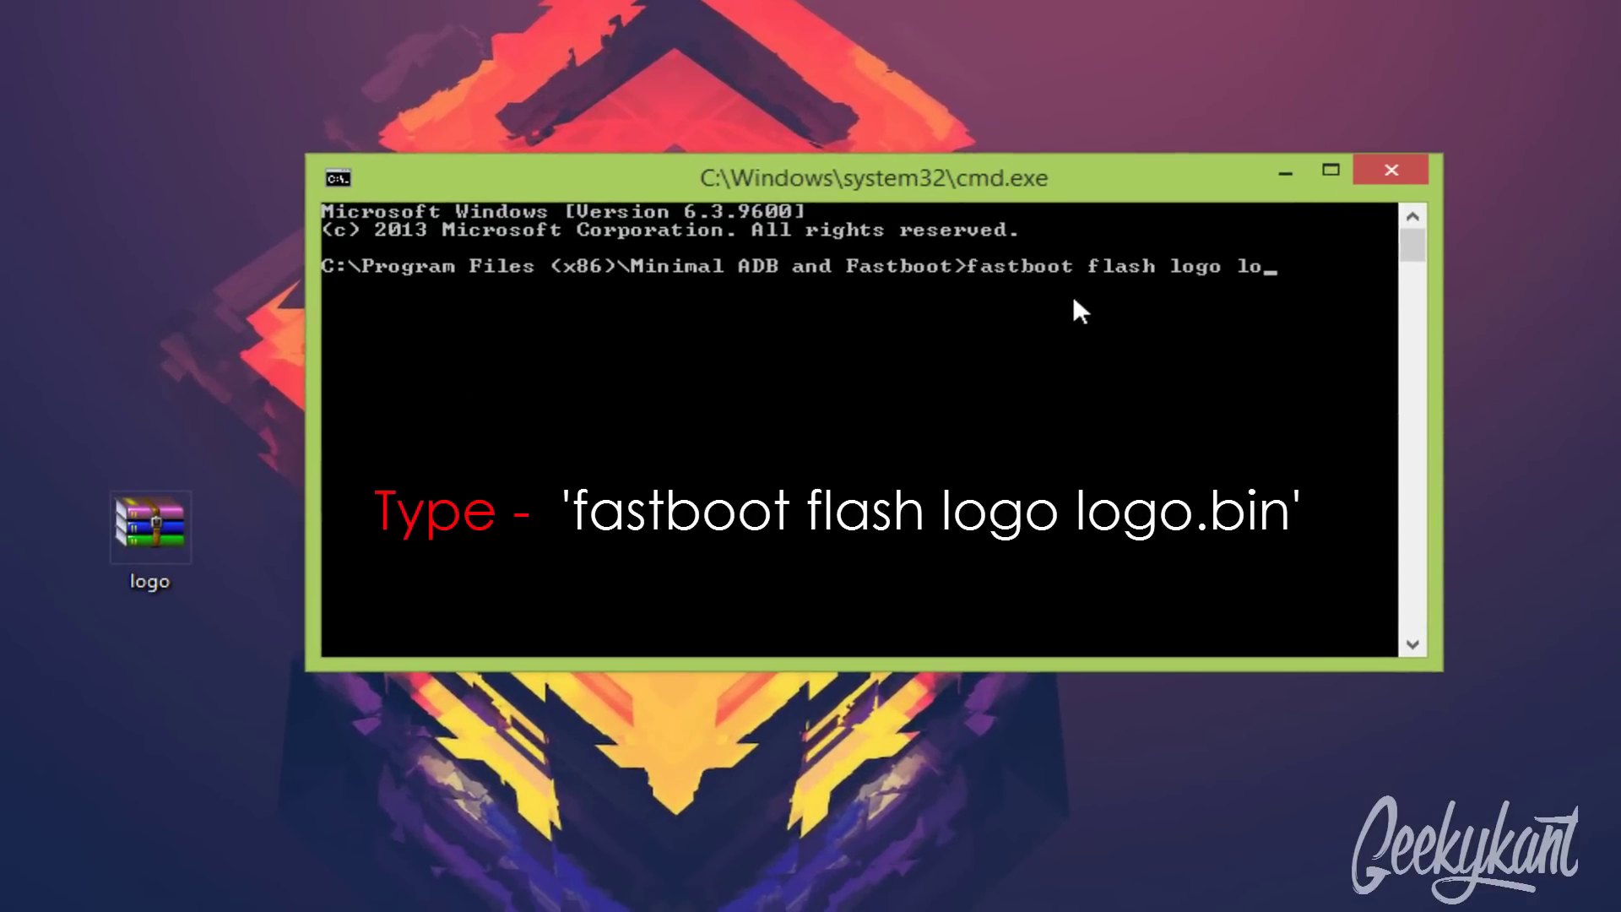
type("go.bin")
key("Return")
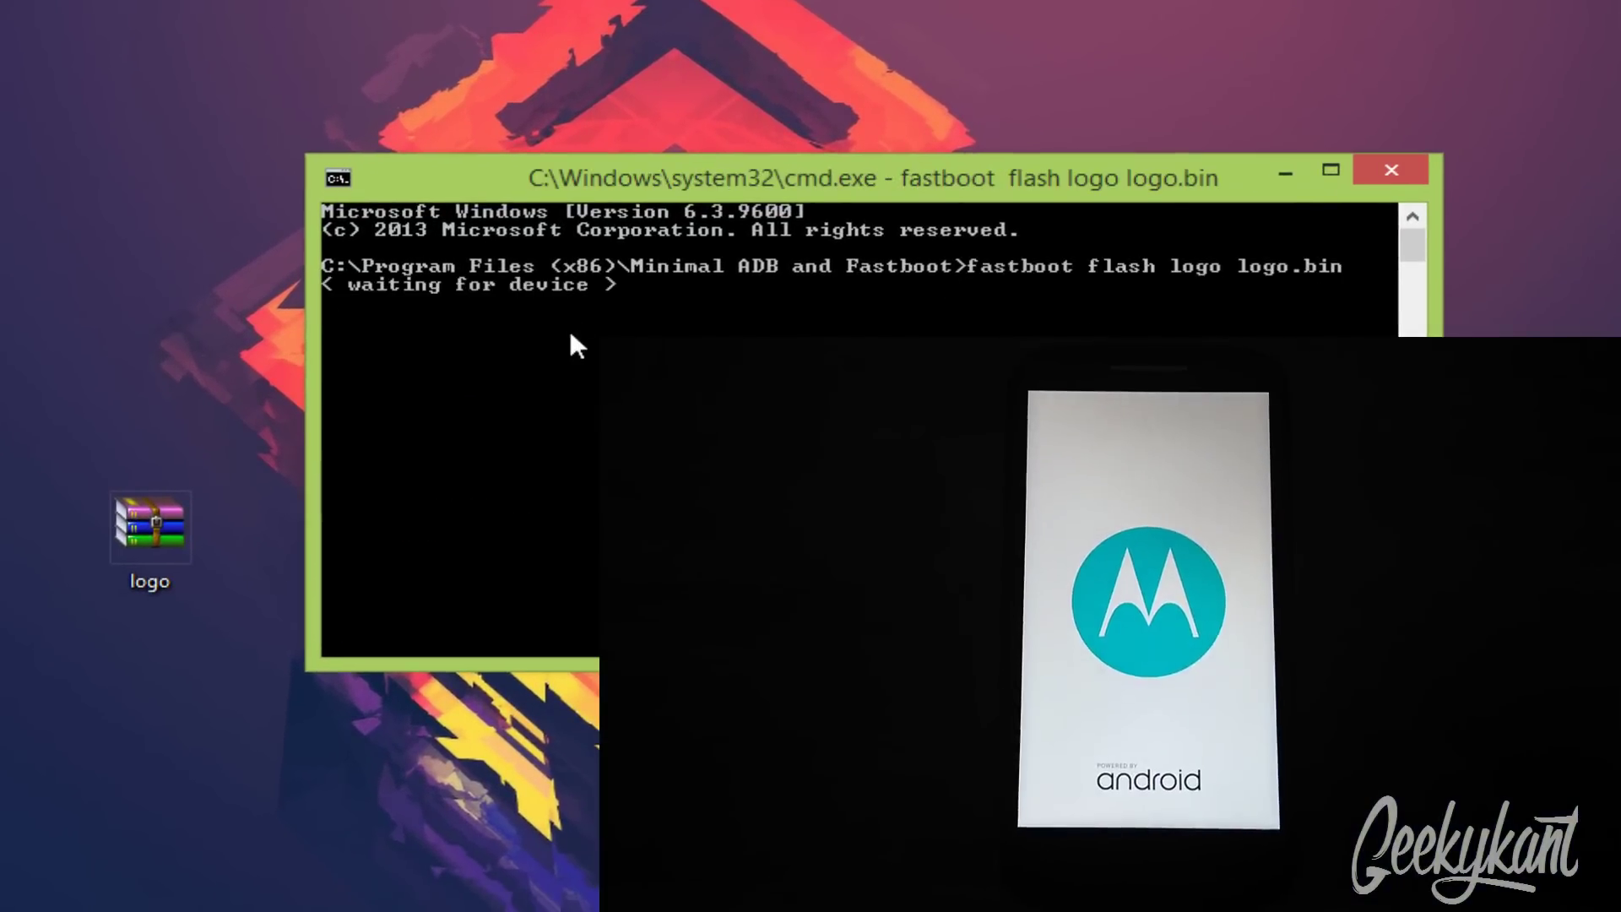